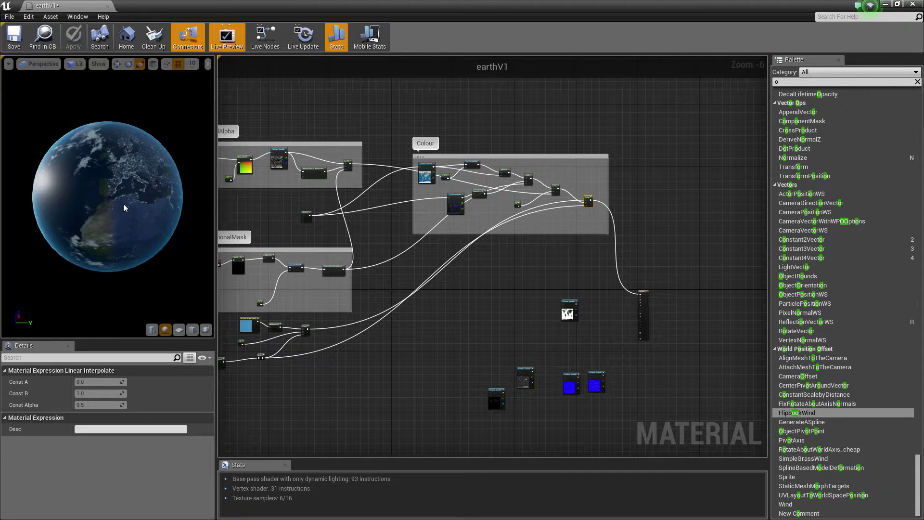
- Gather the blue colour and Fresnel node chain beneath the DirectionalMask group and enclose it in a new comment box
right_click_drag(409, 321, 592, 293)
left_click_drag(337, 303, 338, 302)
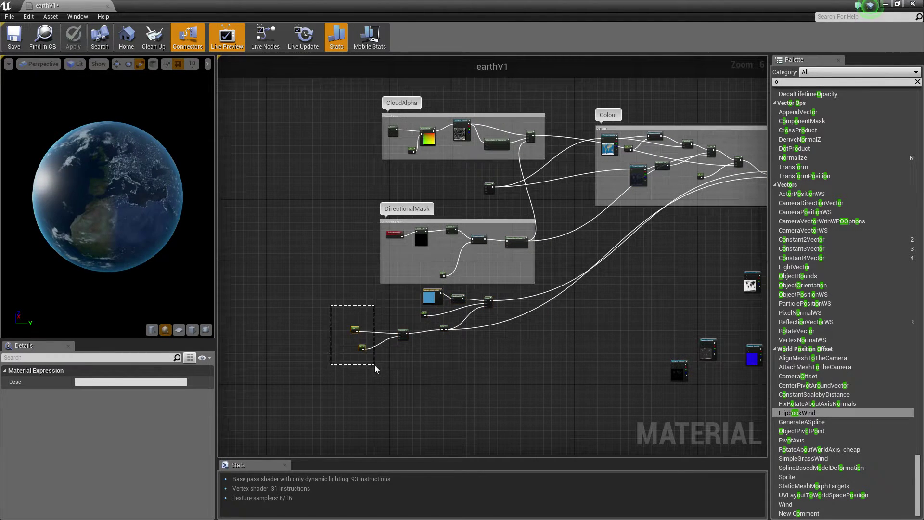
left_click_drag(374, 365, 374, 365)
left_click_drag(377, 331, 375, 329)
left_click_drag(353, 300, 353, 300)
mouse_move(432, 295)
left_mouse_down()
mouse_move(508, 321)
mouse_move(425, 307)
mouse_move(434, 305)
left_mouse_up()
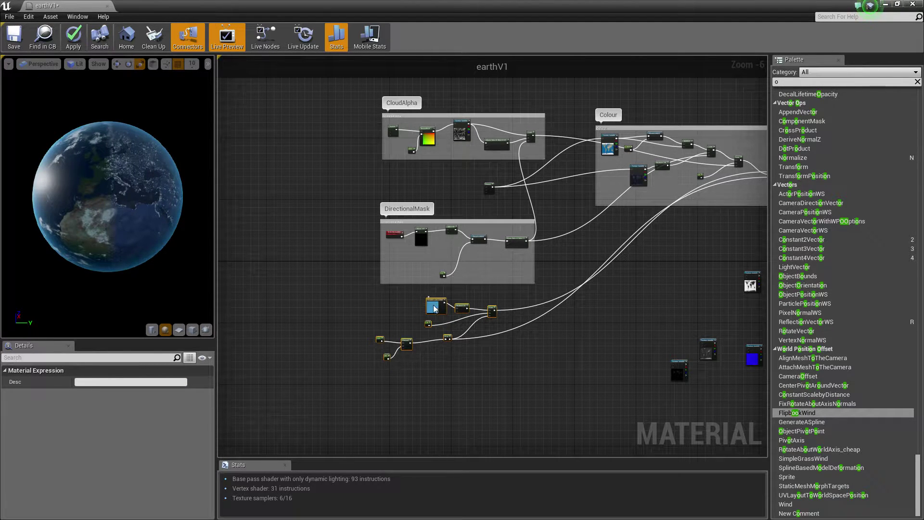
key("c")
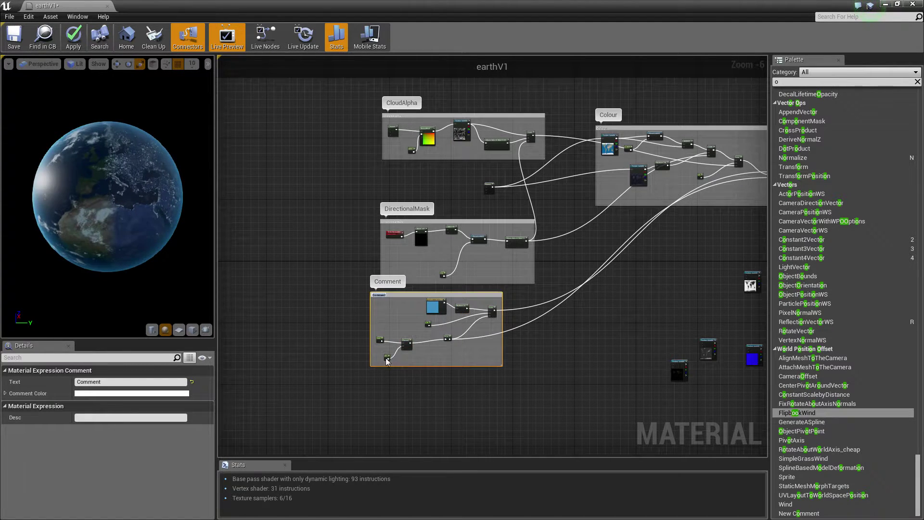
- Align the new comment box beneath the DirectionalMask group and set its text to AtmoMask
left_click(139, 382)
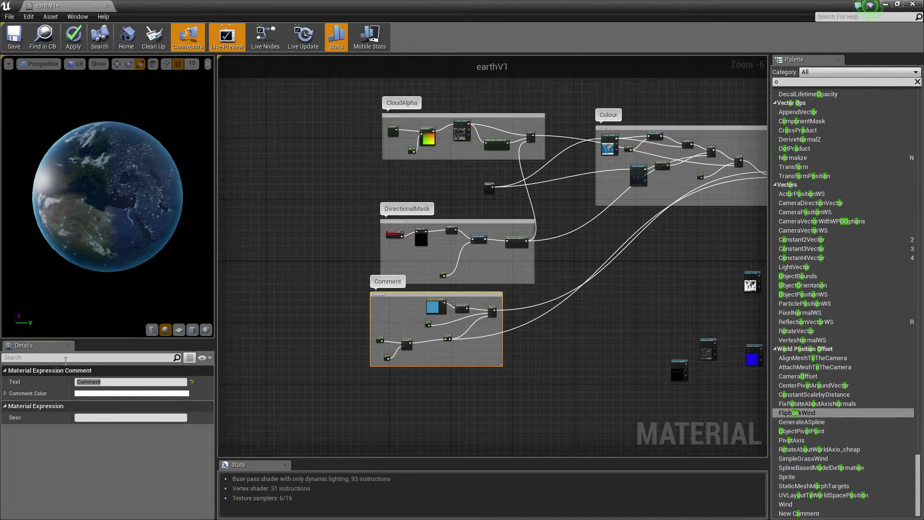
left_click_drag(425, 299, 423, 297)
left_click(514, 319)
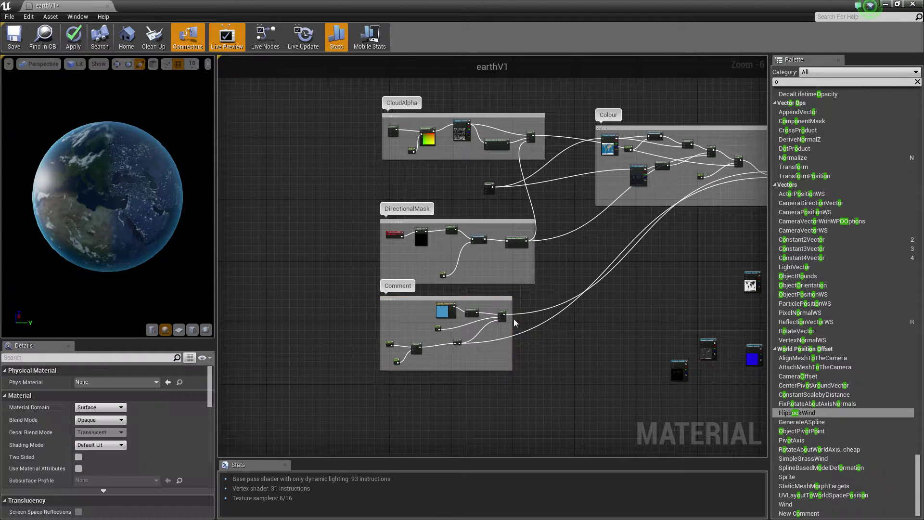
left_click(410, 303)
left_click(123, 382)
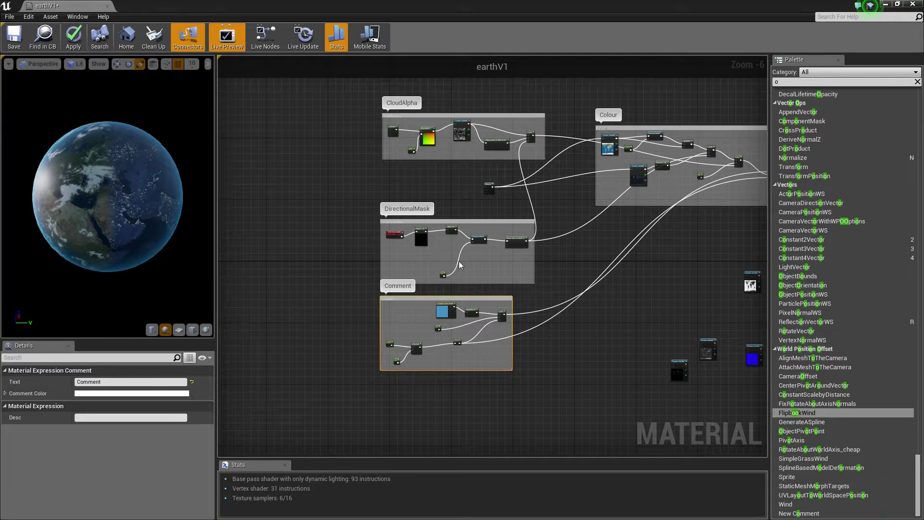
left_click_drag(136, 382, 20, 375)
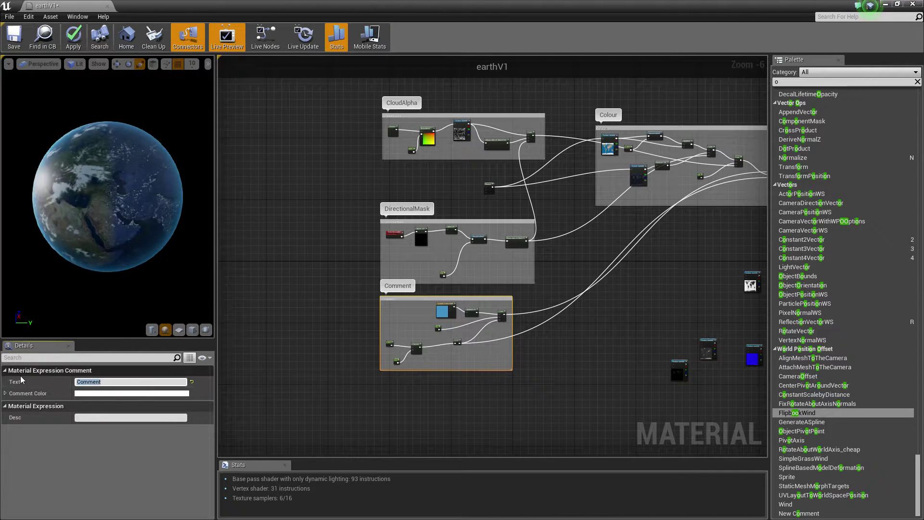
type("AtmoMask")
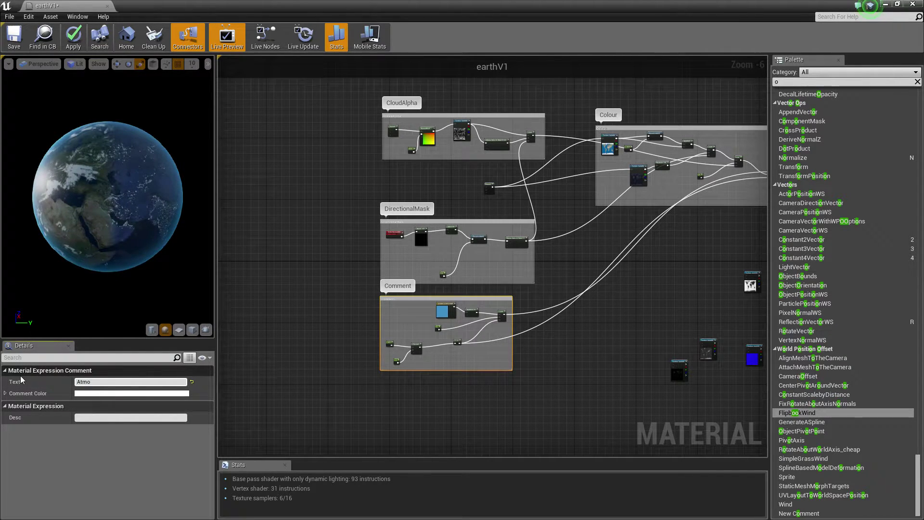
key("Return")
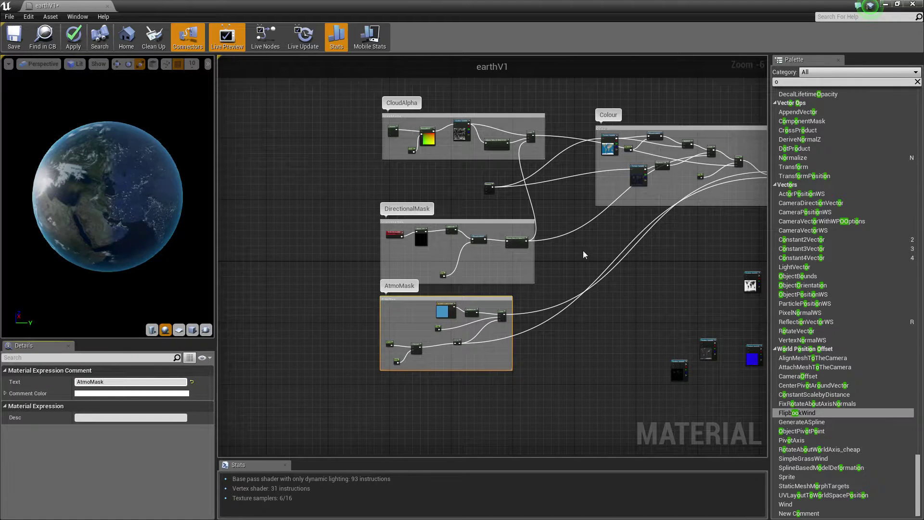
- Move the water_8k texture sample beneath the Colour group and feed its UVs from the Panner shared with the Colour textures
right_click_drag(598, 270, 535, 281)
right_click_drag(682, 335, 550, 293)
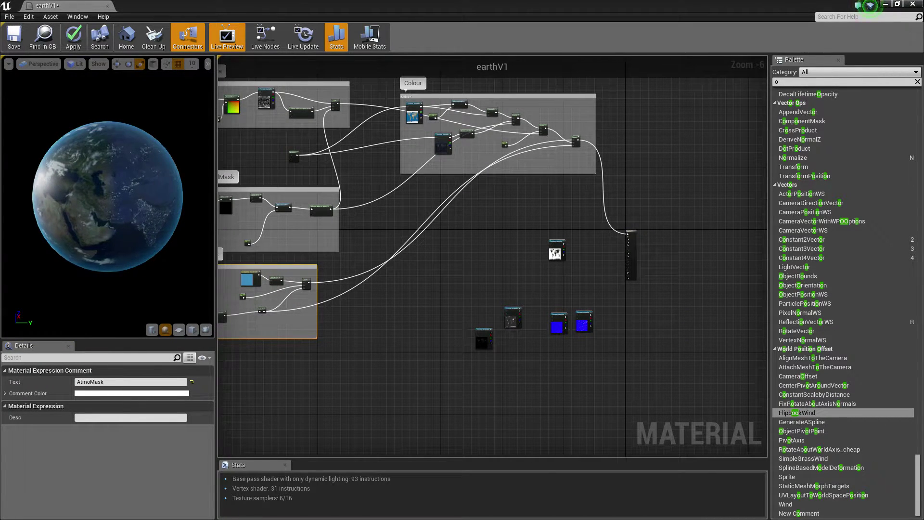
left_click_drag(557, 252, 536, 248)
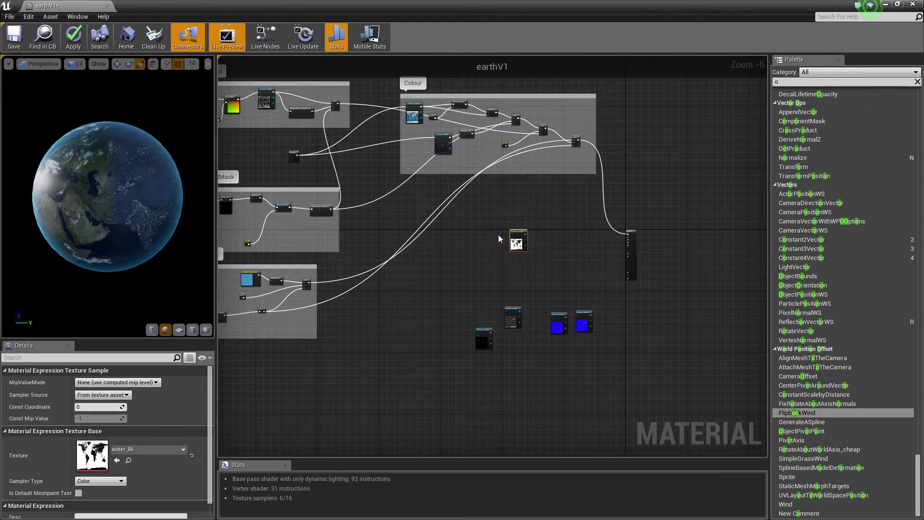
left_click(459, 233)
scroll(459, 233, "up", 2)
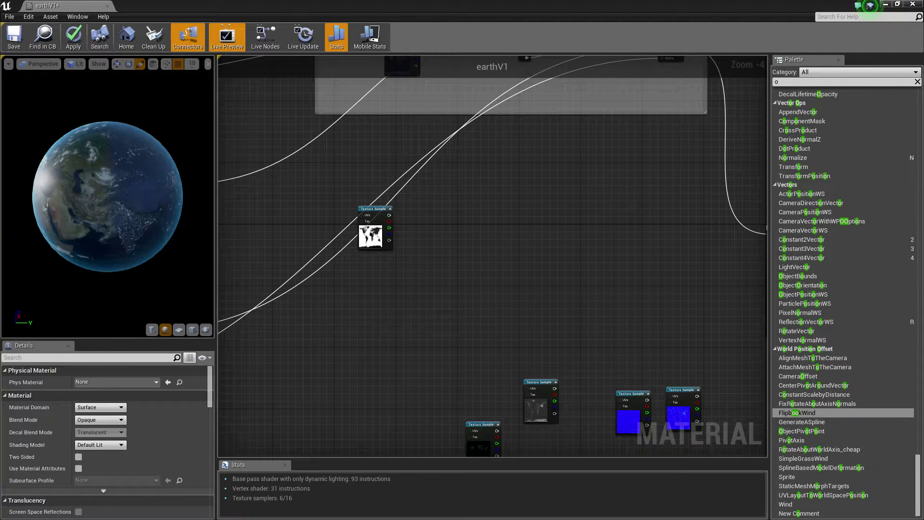
left_click(373, 235)
right_click_drag(286, 219, 463, 250)
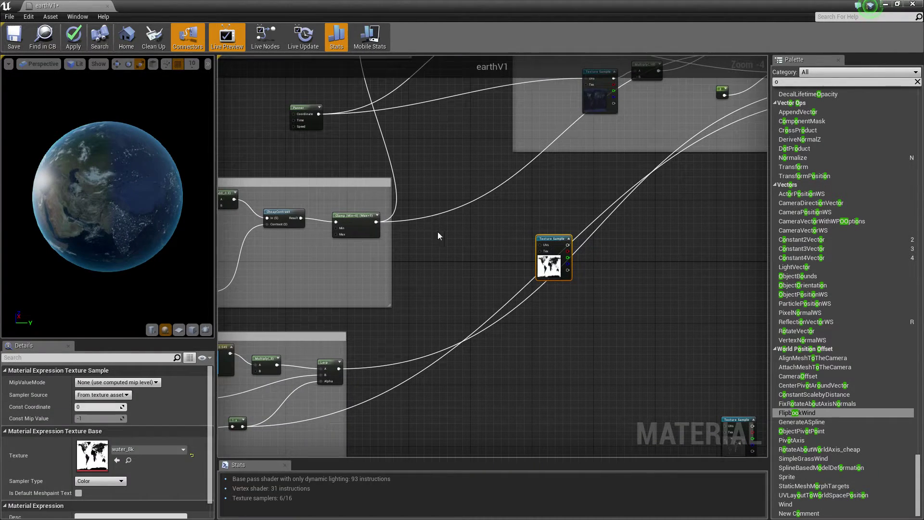
left_click_drag(319, 114, 543, 246)
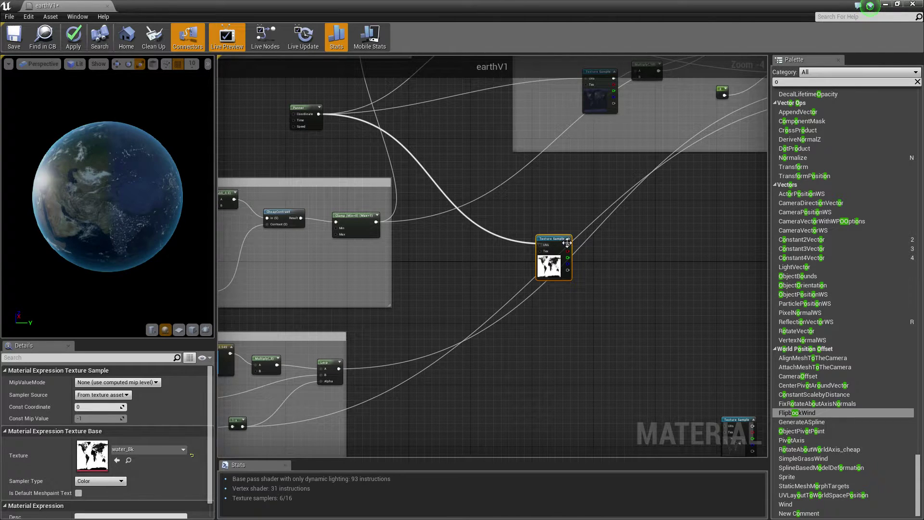
right_click_drag(585, 252, 549, 292)
left_click_drag(511, 302, 514, 298)
- Preview the water_8k texture sample on the sphere and inspect its land and water mask
right_click_drag(522, 229, 499, 269)
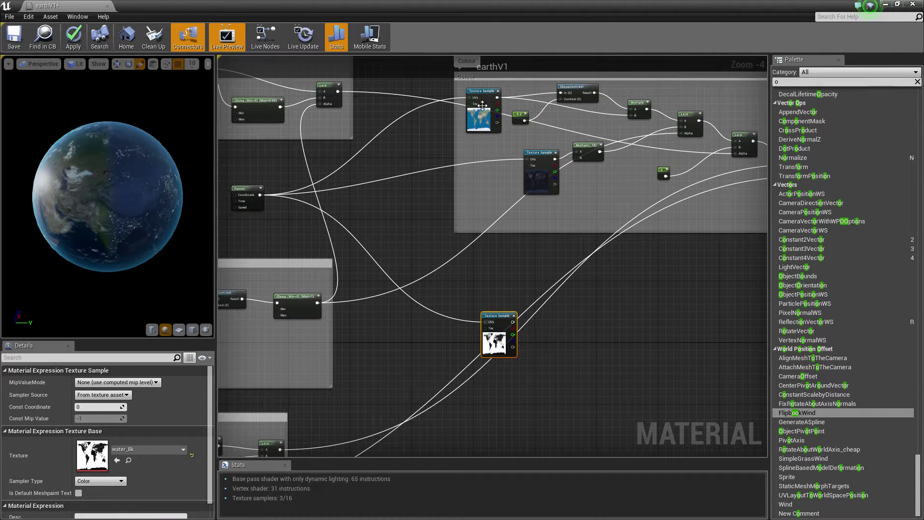
left_click_drag(481, 117, 479, 122)
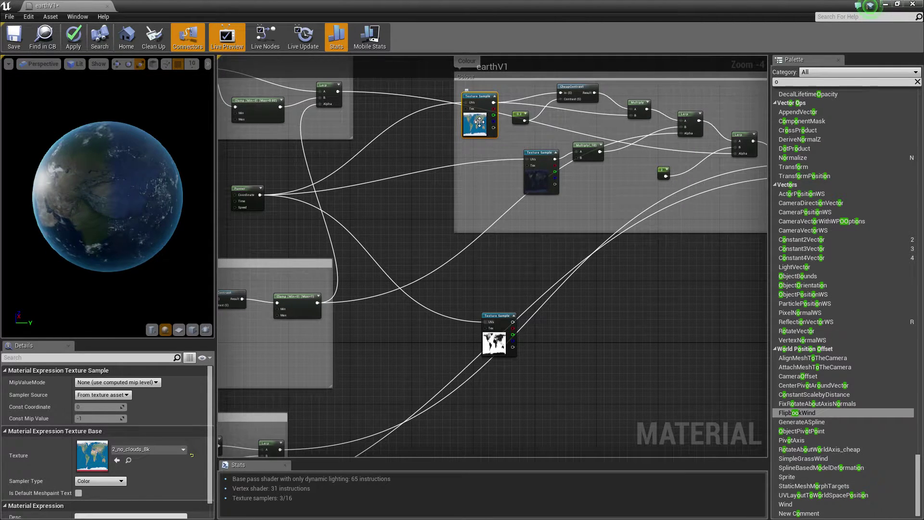
left_click_drag(495, 340, 490, 334)
right_click_drag(491, 334, 416, 332)
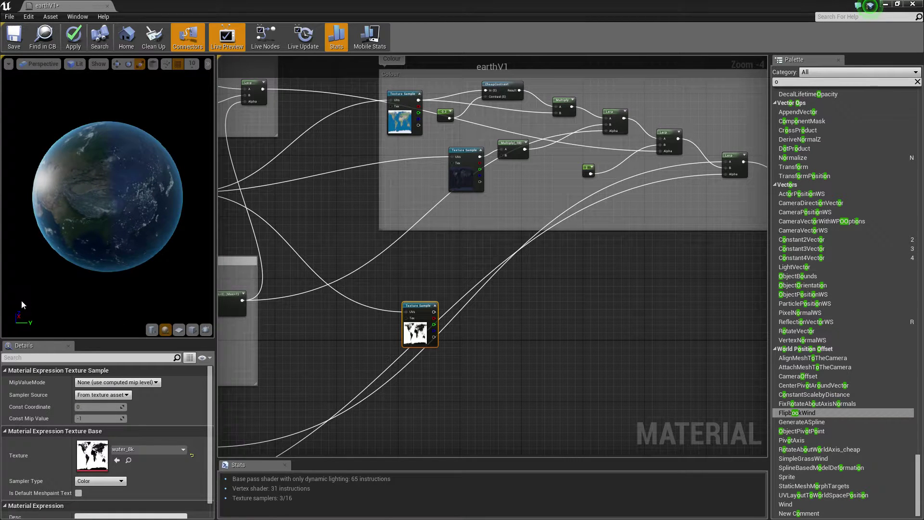
right_click(422, 327)
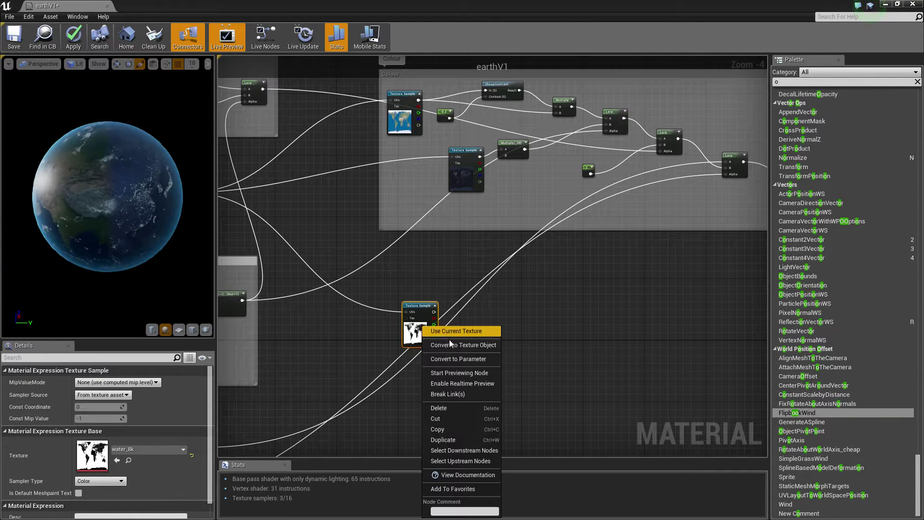
left_click(460, 373)
mouse_move(125, 189)
left_mouse_down()
mouse_move(158, 204)
mouse_move(143, 216)
mouse_move(123, 204)
left_mouse_up()
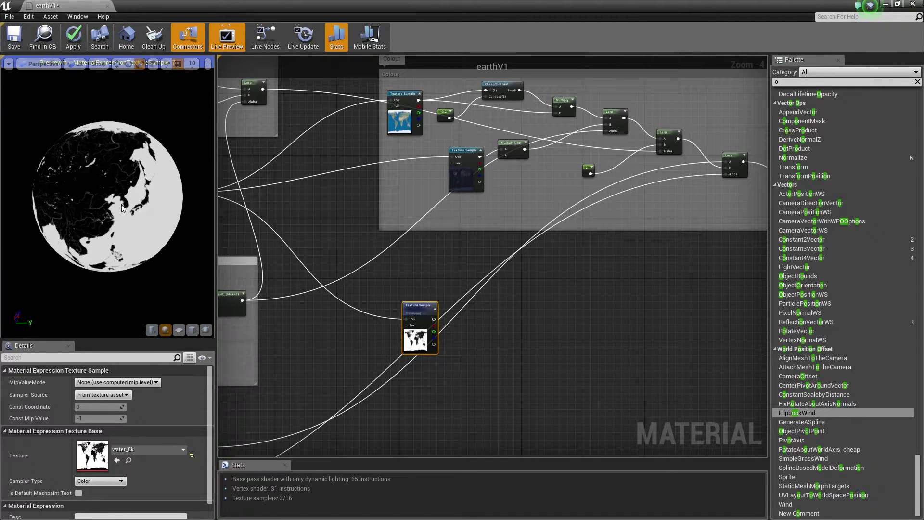
- Add a 1-x node between the groups and feed it from the CloudAlpha texture sample's output
right_click_drag(328, 246, 400, 260)
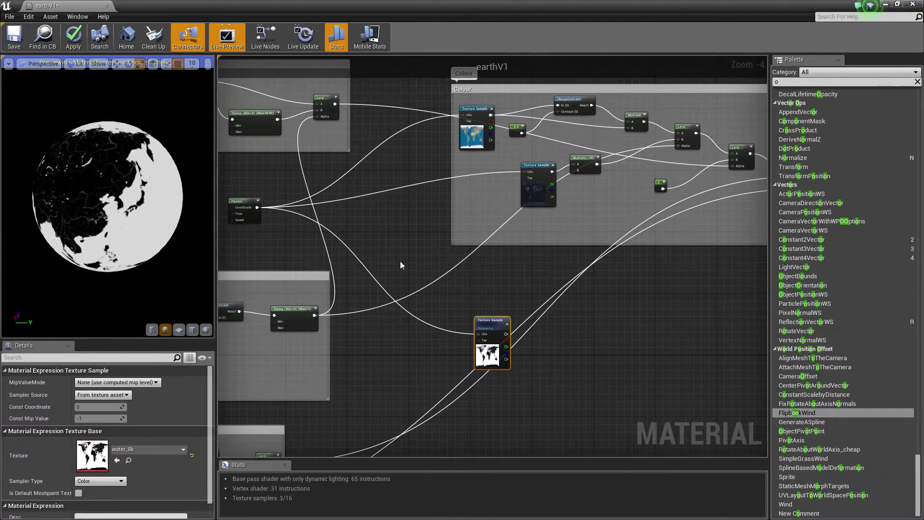
left_click(399, 261)
left_click(379, 256)
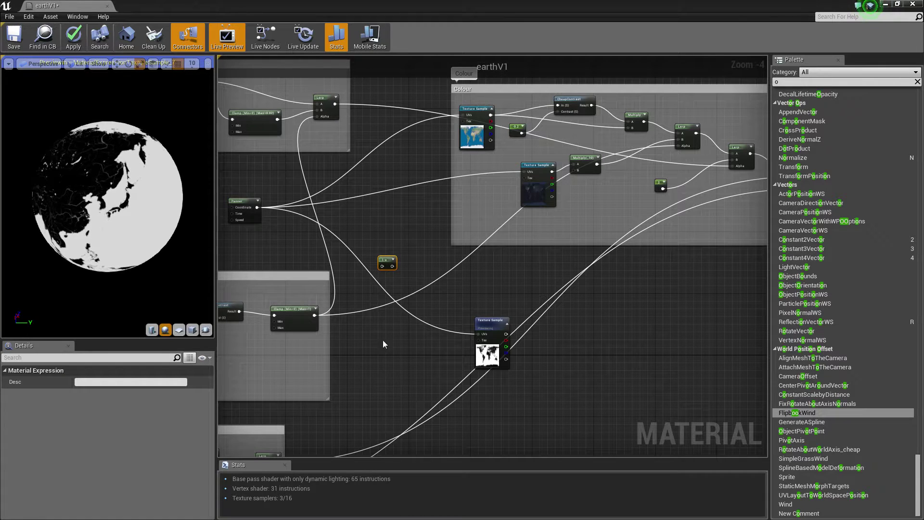
left_click_drag(385, 261, 388, 257)
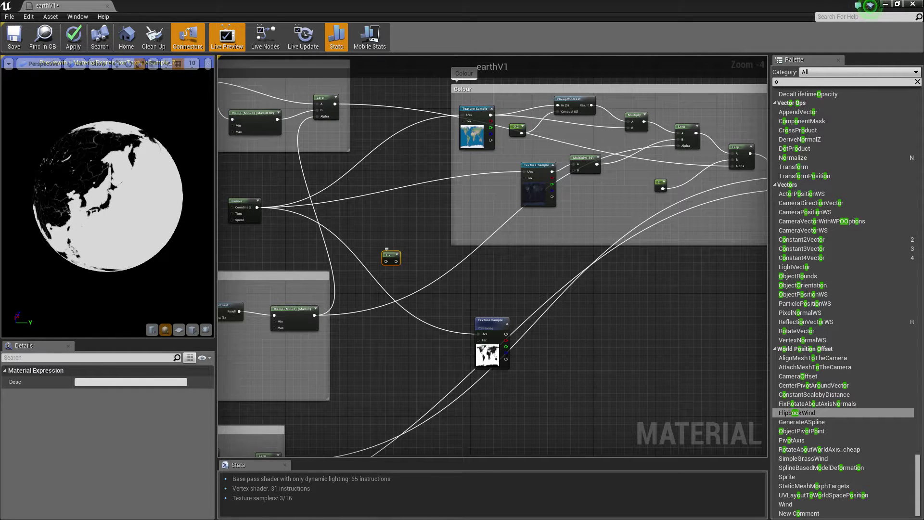
right_click_drag(307, 168, 374, 211)
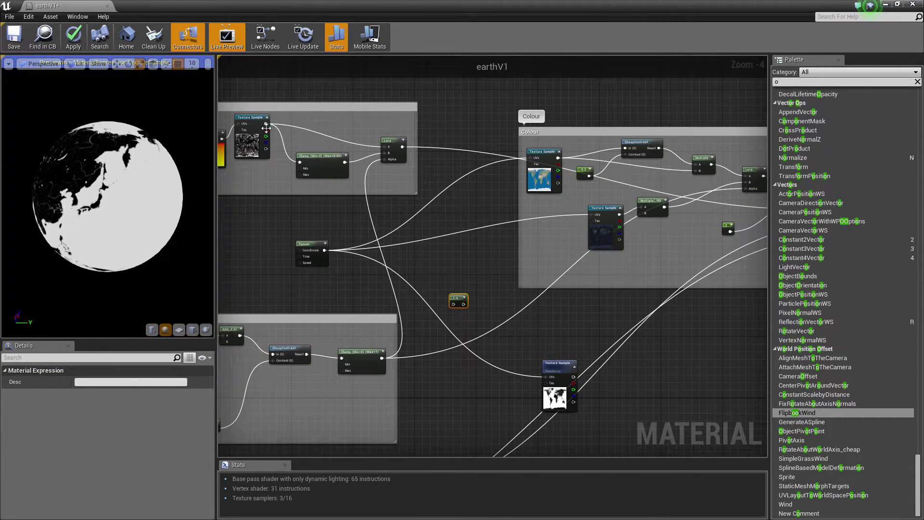
left_click_drag(266, 124, 453, 305)
- Add a Multiply node beside the water_8k texture sample and connect the water texture and the inverted clouds to its inputs
right_click_drag(562, 327, 483, 289)
left_click(538, 337)
key("m")
left_click(538, 332)
left_click_drag(496, 341, 539, 347)
left_click_drag(387, 268, 545, 342)
- Preview the Multiply node on the sphere and examine the combined water and cloud mask from several angles
right_click(549, 339)
left_click(573, 342)
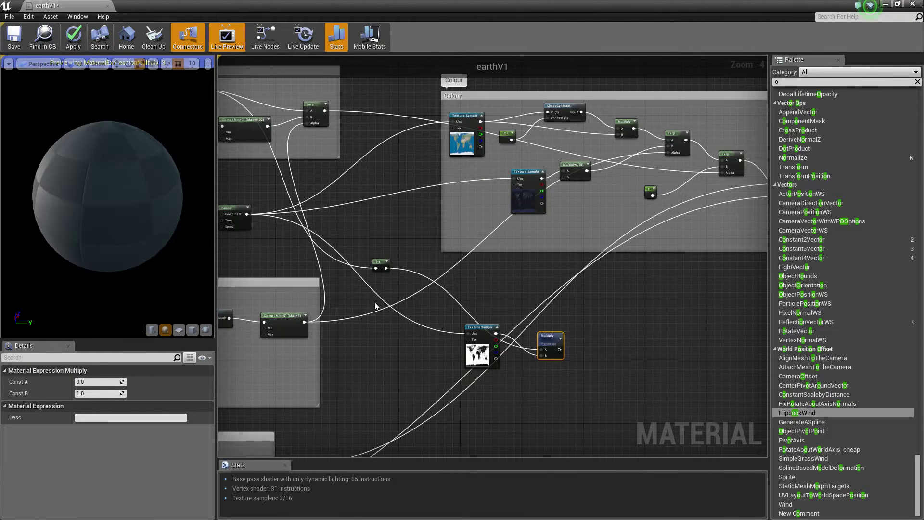
mouse_move(94, 195)
left_mouse_down()
mouse_move(104, 215)
mouse_move(82, 202)
left_mouse_up()
scroll(104, 215, "up", 1)
left_click_drag(136, 224, 118, 205)
scroll(135, 191, "up", 5)
scroll(135, 191, "down", 3)
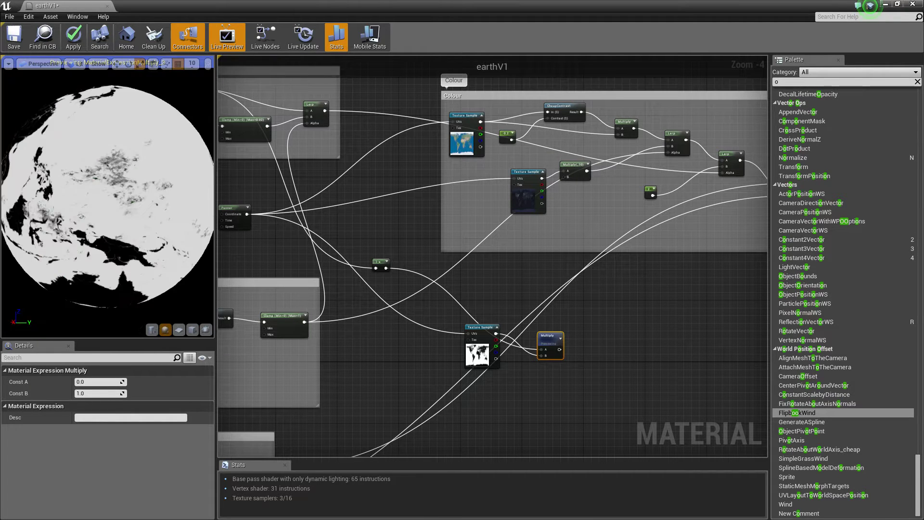
left_click_drag(89, 176, 157, 179)
left_click_drag(106, 202, 140, 255)
- Check the BumpOffset node's settings in the CloudAlpha group and inspect the cloud offset on the preview sphere
right_click_drag(359, 126, 603, 226)
left_click(344, 195)
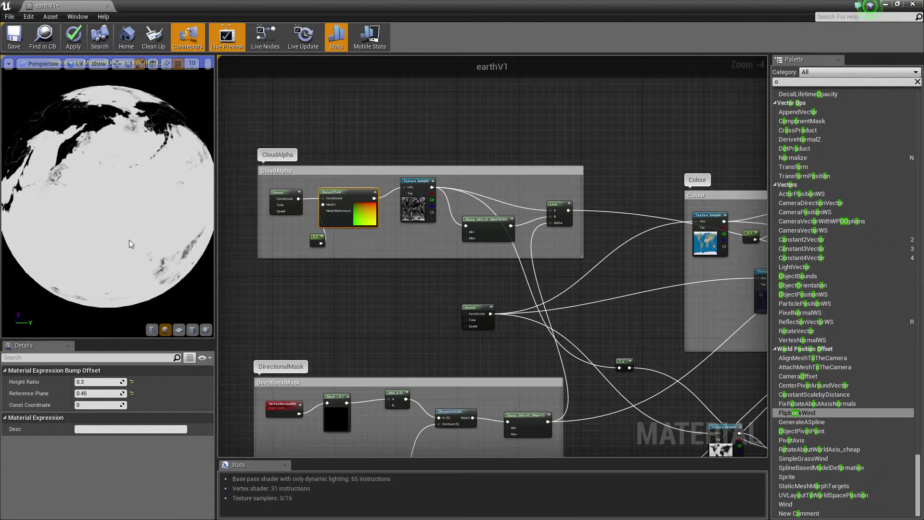
left_click_drag(130, 244, 135, 195)
scroll(135, 195, "up", 8)
scroll(136, 194, "down", 10)
left_click_drag(136, 195, 123, 259)
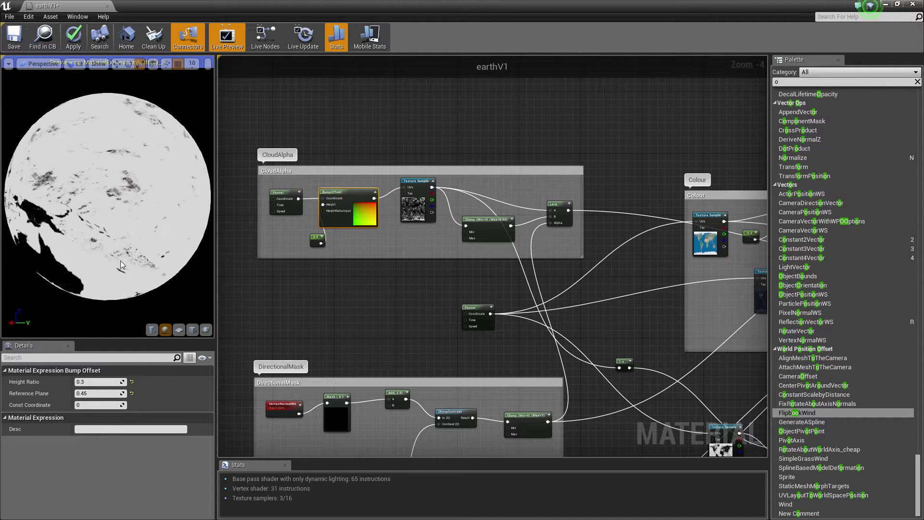
- Add a second Multiply node, connecting the first Multiply to A and the AtmoMask group's inverted Fresnel output to B
right_click_drag(644, 253, 378, 137)
left_click_drag(524, 322, 520, 316)
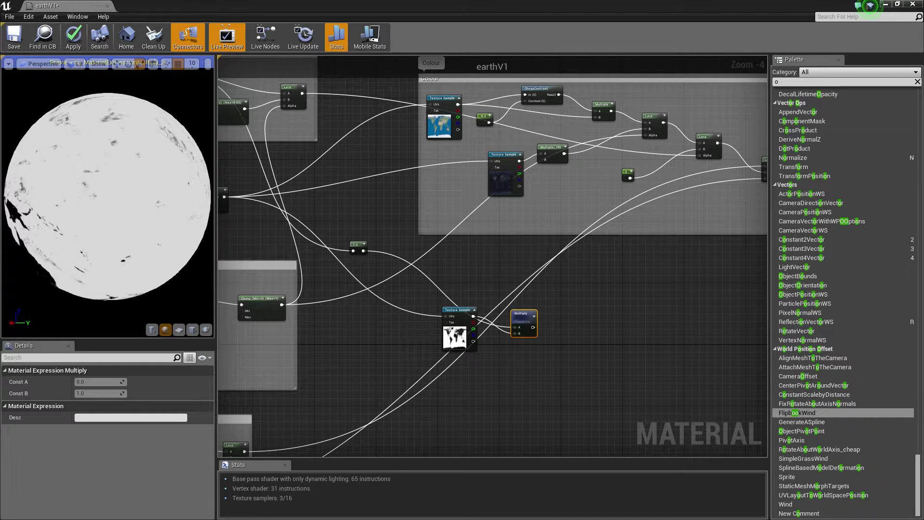
left_click(565, 326)
key("m")
left_click(557, 327)
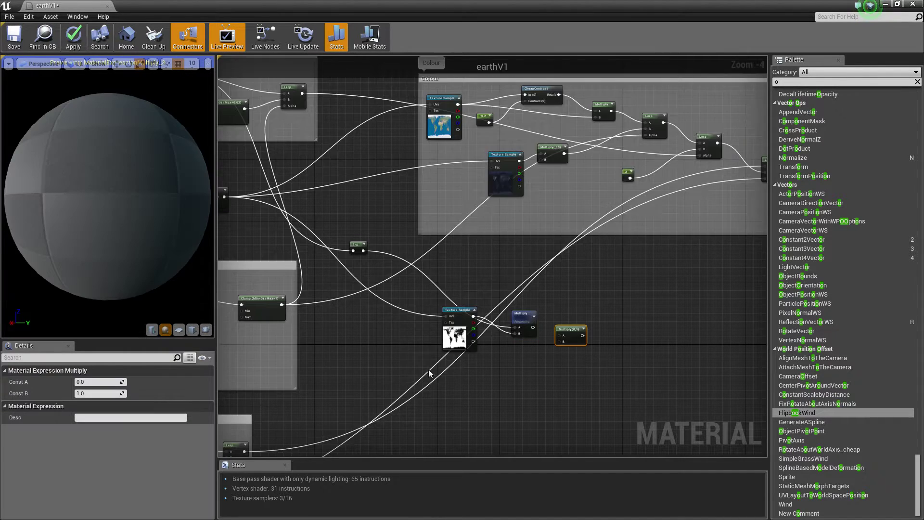
right_click_drag(327, 403, 517, 276)
left_click_drag(309, 312, 305, 308)
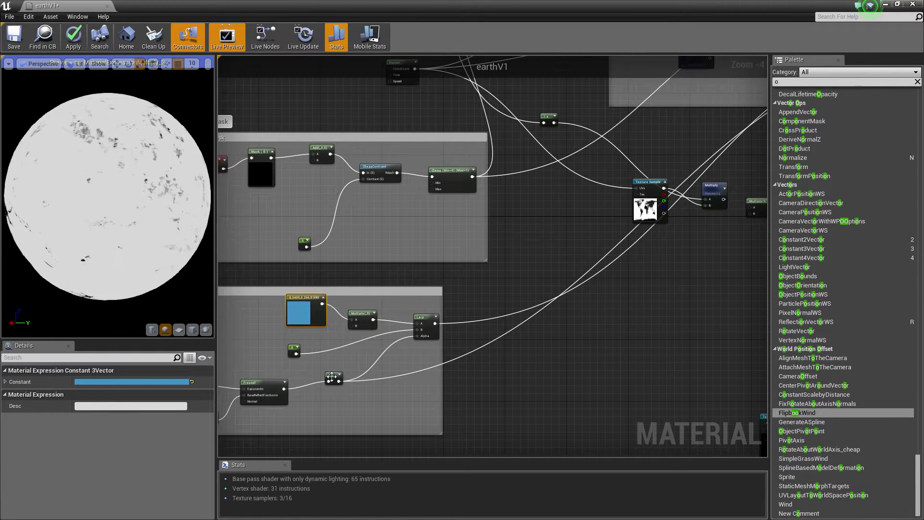
left_click_drag(339, 381, 693, 208)
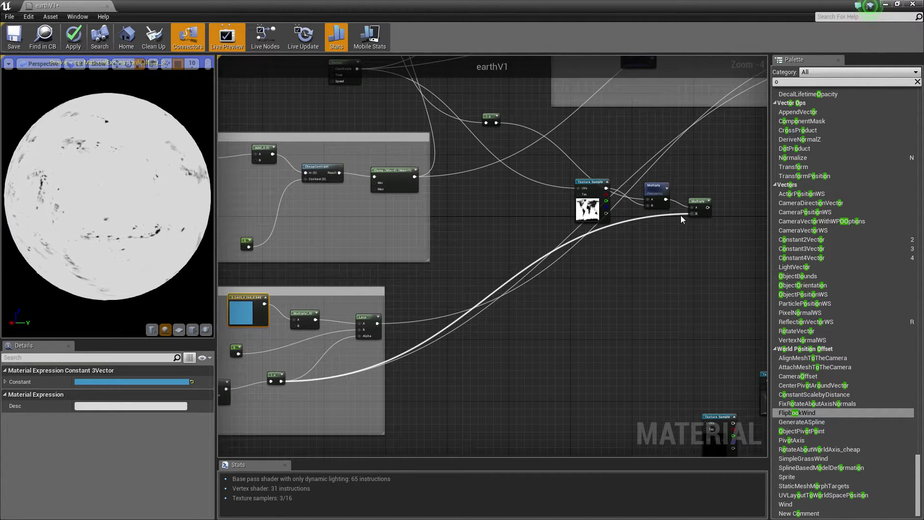
right_click_drag(687, 202, 631, 191)
- Preview the second Multiply node on the sphere and compare its mask with the first Multiply's result
right_click(639, 187)
left_click(644, 192)
left_click_drag(127, 213, 150, 198)
right_click_drag(126, 213, 127, 228)
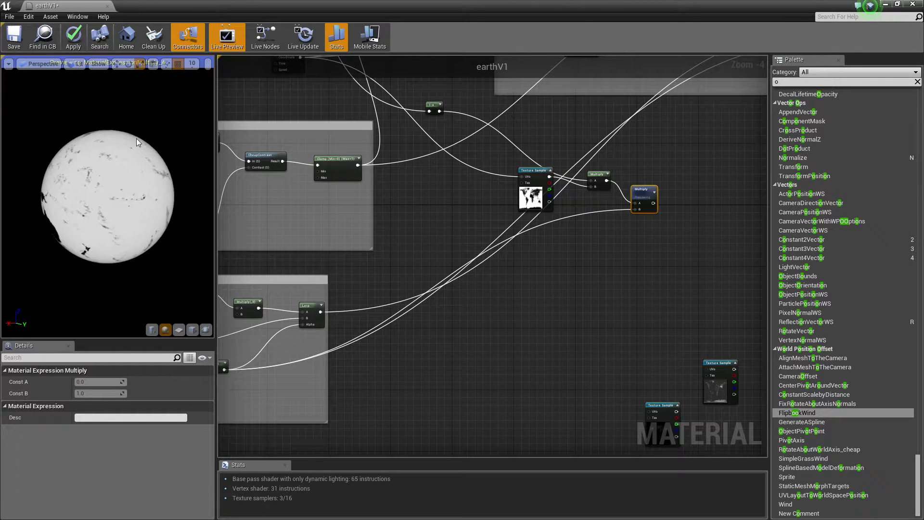
right_click(602, 178)
left_click(609, 180)
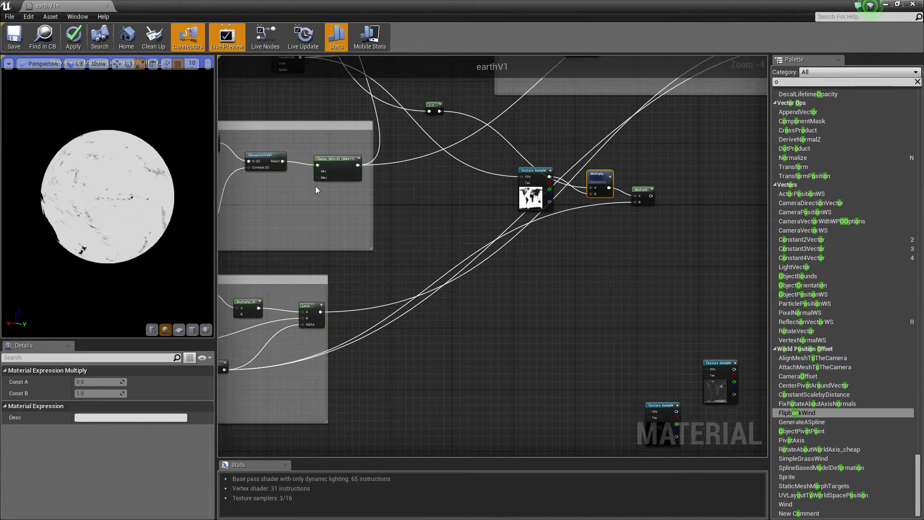
right_click(642, 193)
left_click(644, 193)
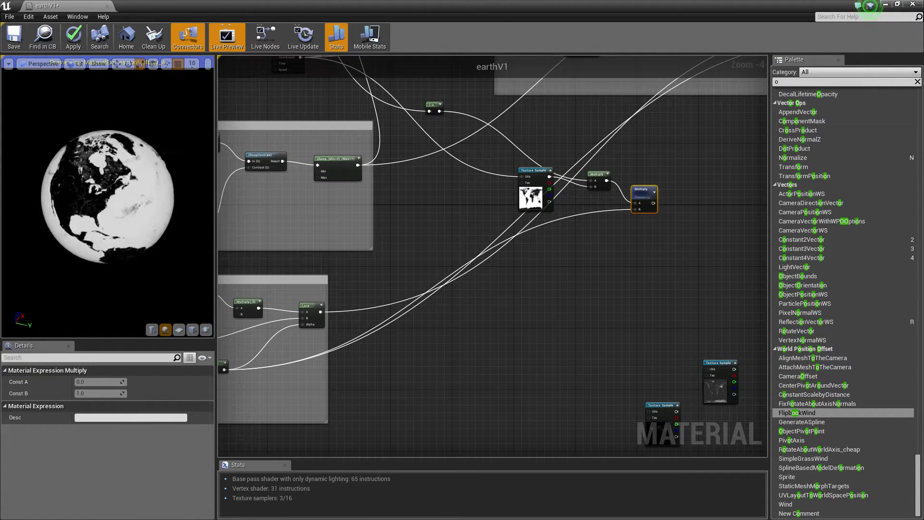
- Stop previewing the second Multiply node and connect its output to a new Clamp node
right_click(642, 192)
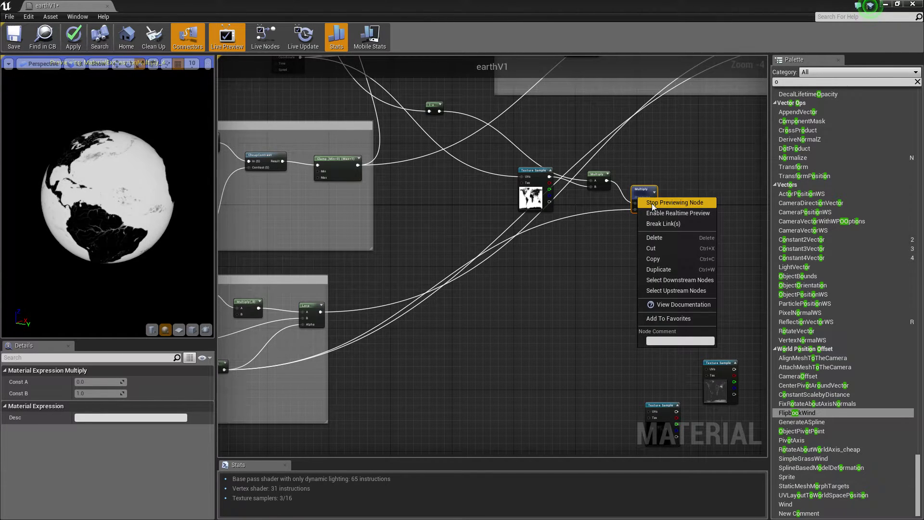
left_click(654, 179)
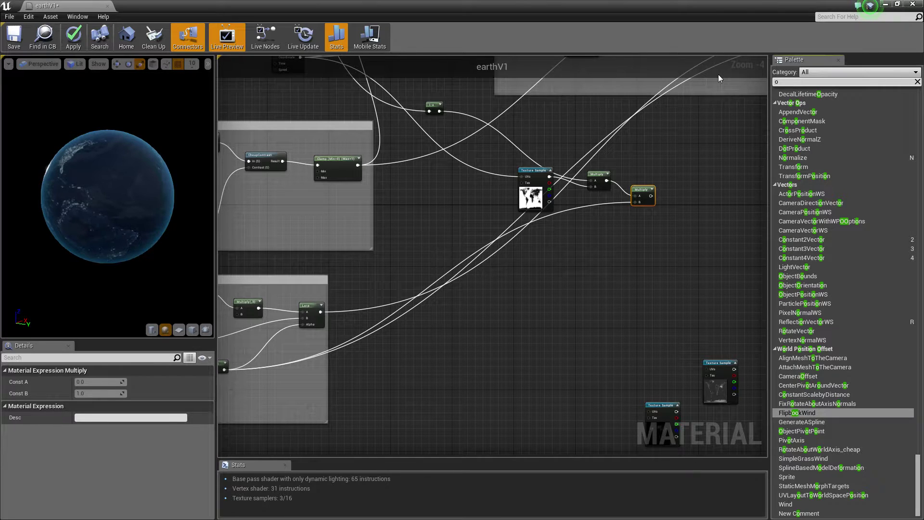
key("BackSpace")
type("clamp")
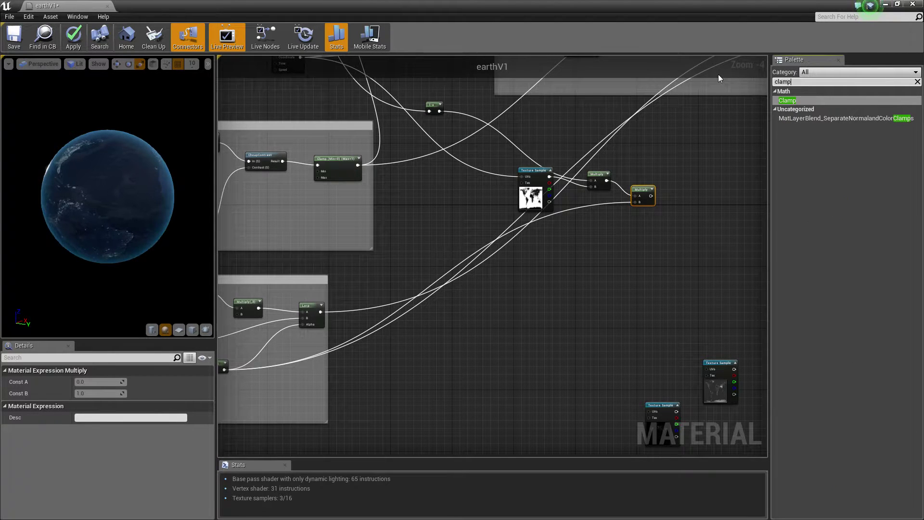
left_click_drag(788, 100, 668, 195)
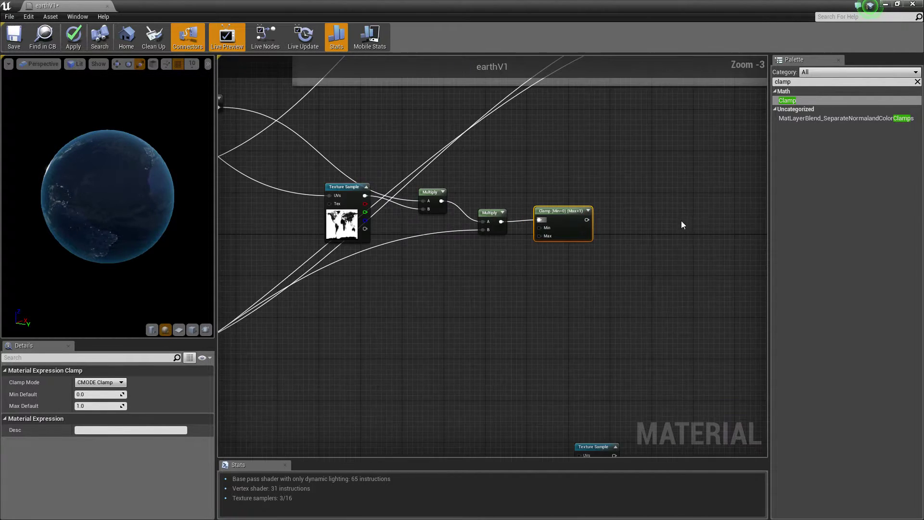
scroll(590, 241, "up", 1)
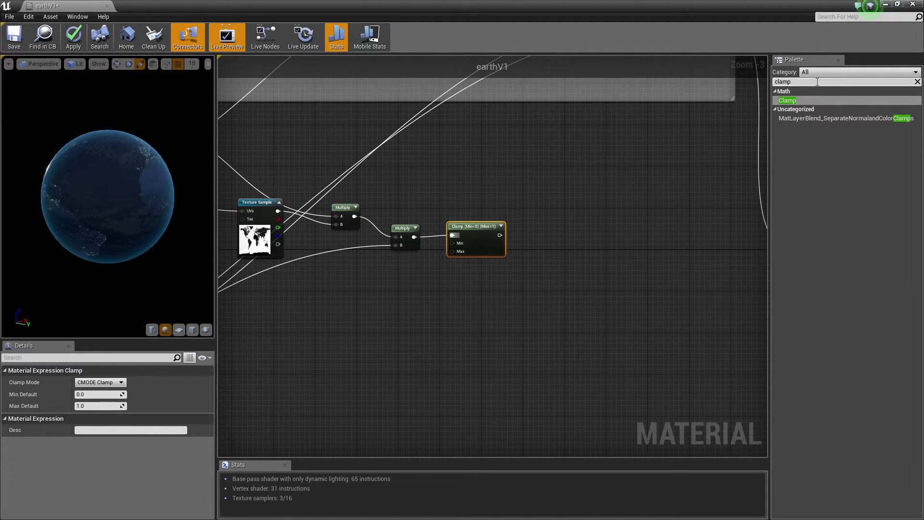
- Invert the Clamp's output with a new 1-x node and feed it into input A of a new Add node
left_click(581, 193)
left_click(519, 199)
left_click_drag(500, 235, 522, 211)
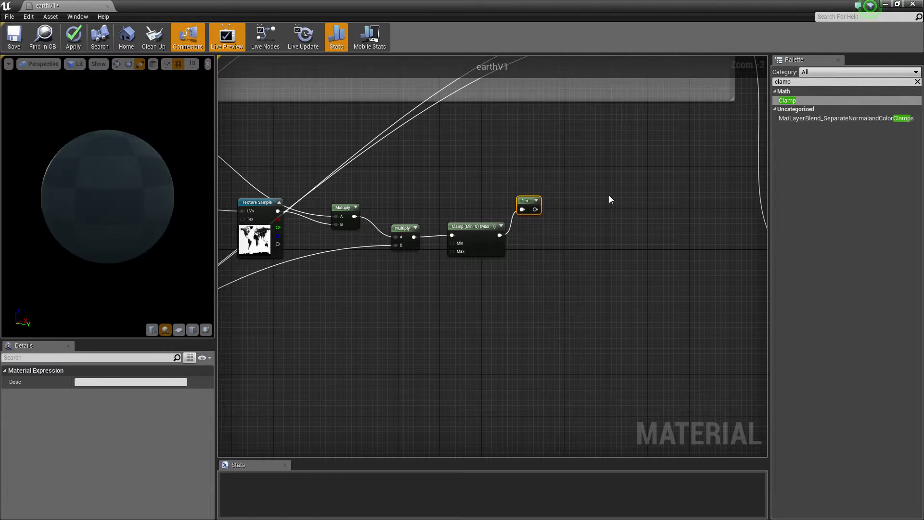
left_click(588, 202)
left_click_drag(584, 216, 605, 204)
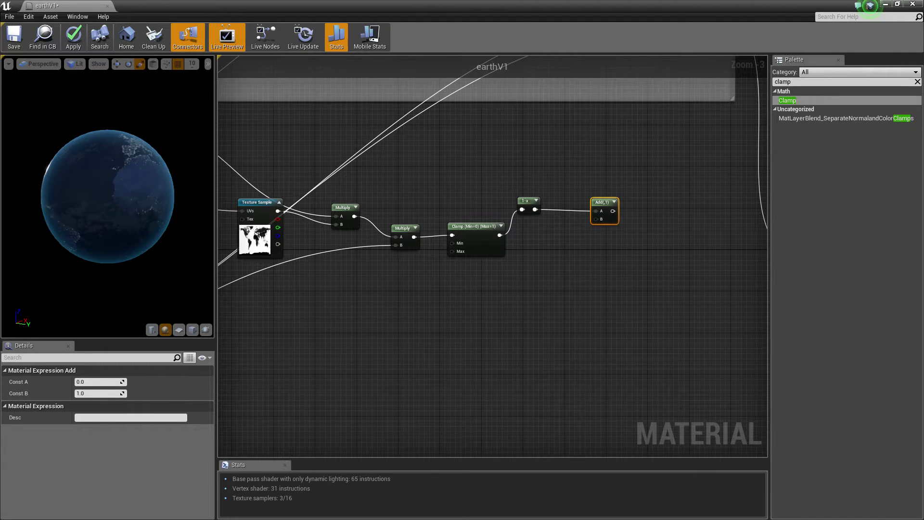
- Set the Add node's Const B to 0.4 and connect its output to the material's Roughness
left_click_drag(72, 196, 144, 197)
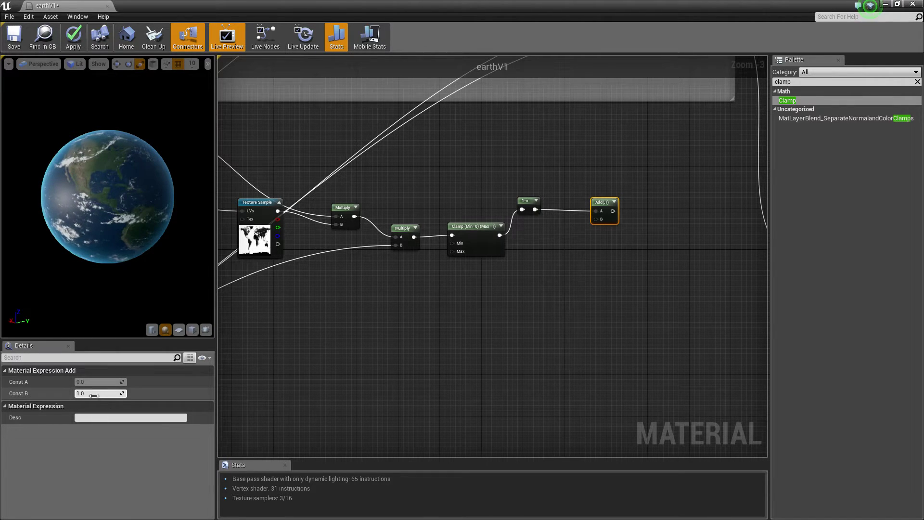
key("Return")
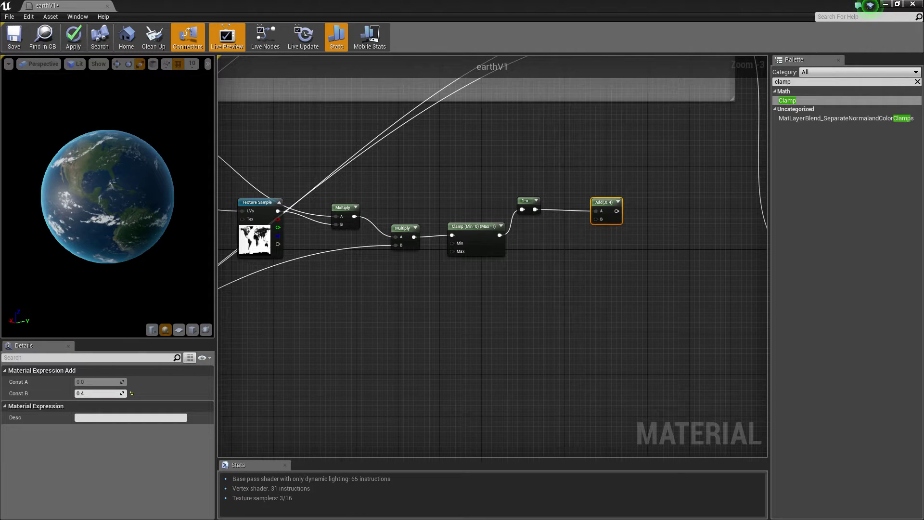
right_click(603, 205)
left_click(616, 210)
right_click_drag(640, 273, 544, 280)
left_click_drag(520, 226, 709, 294)
right_click(492, 210)
left_click(535, 215)
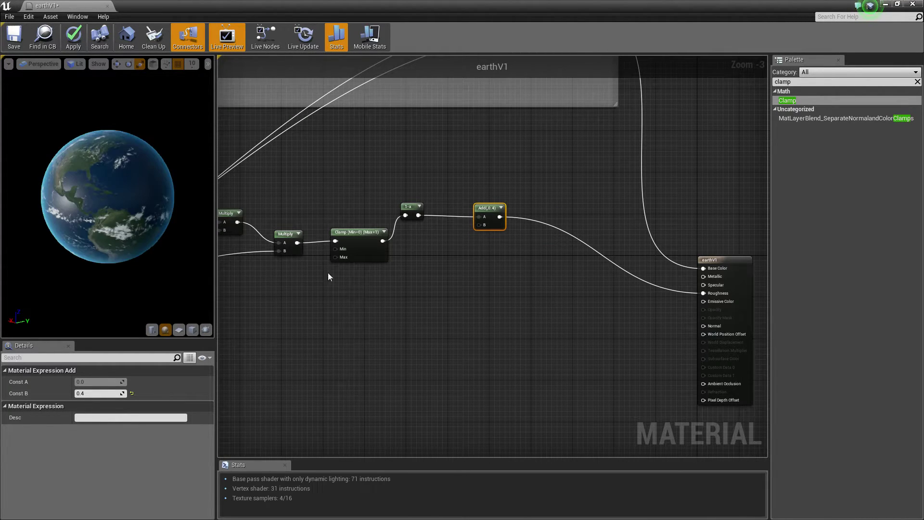
- Add a Subtract node and connect the Clamp's output to its input A
left_click(430, 271)
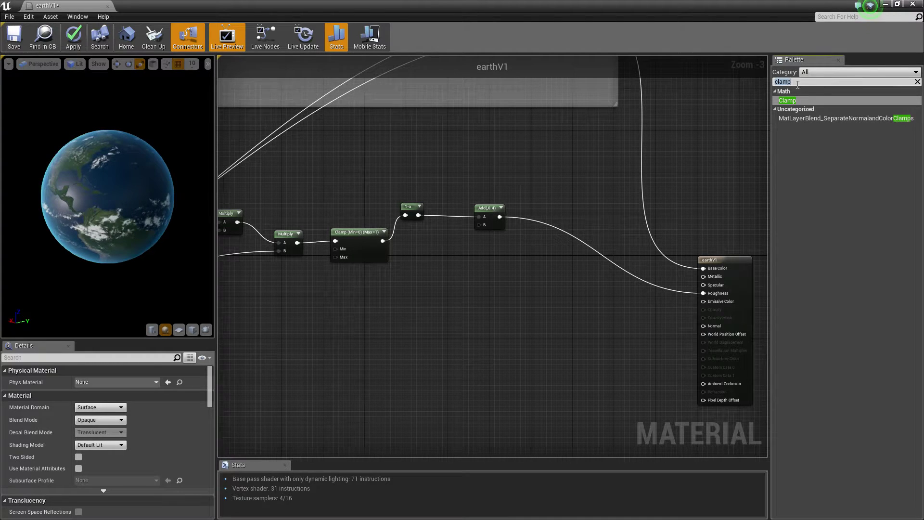
type("sub")
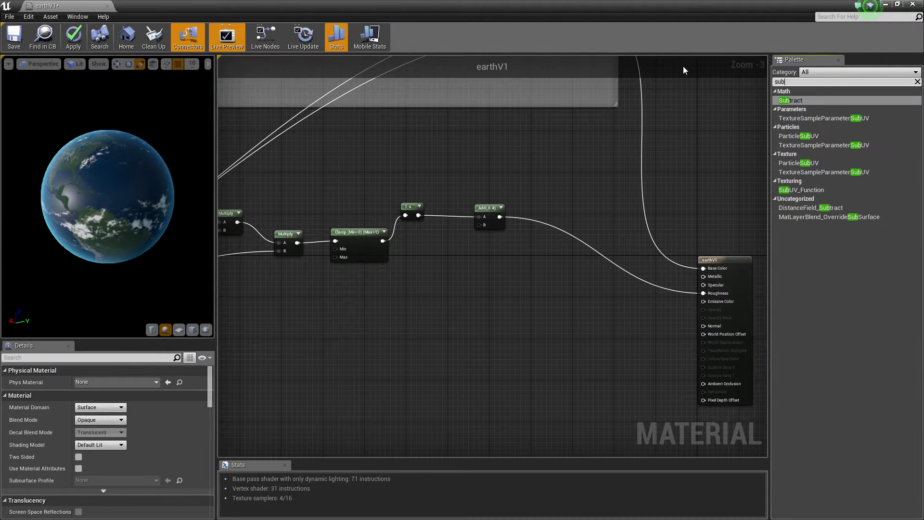
left_click(789, 100)
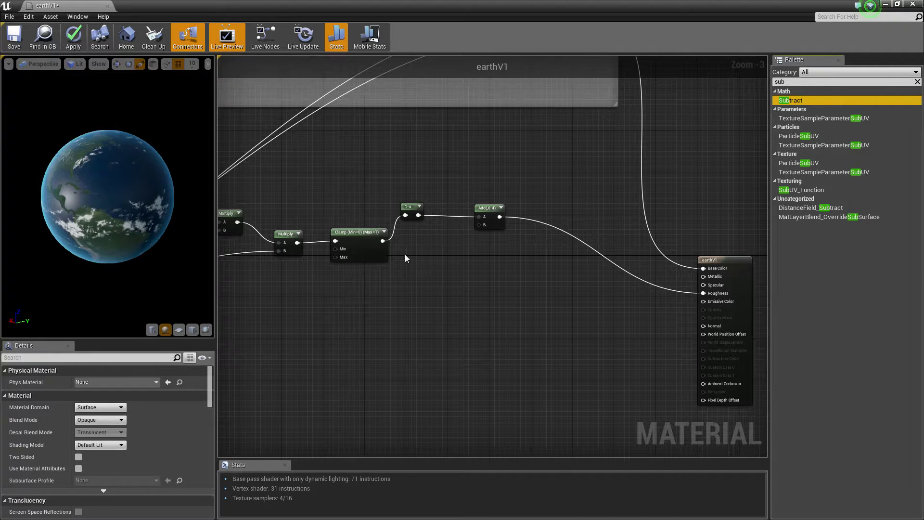
left_click_drag(408, 261, 410, 263)
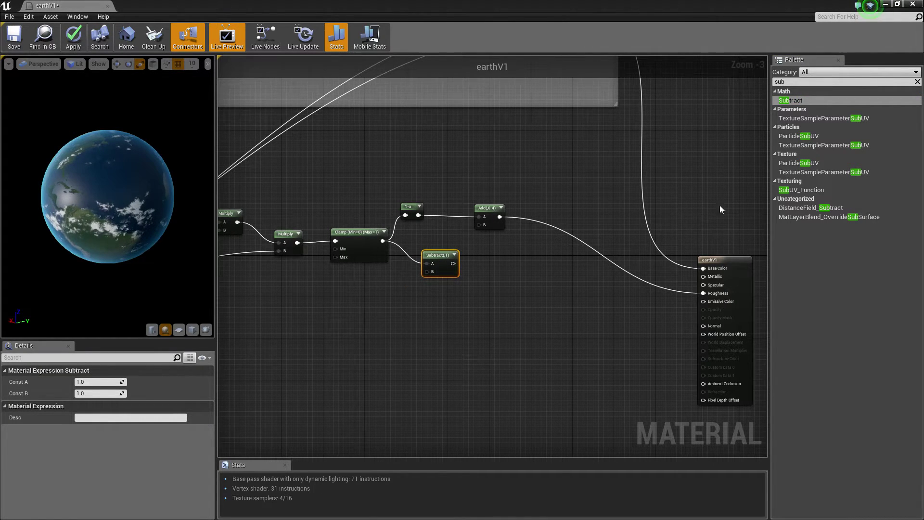
- Add a second Clamp node after the Subtract node and connect its output to the material's Specular
double_click(781, 82)
type("cl")
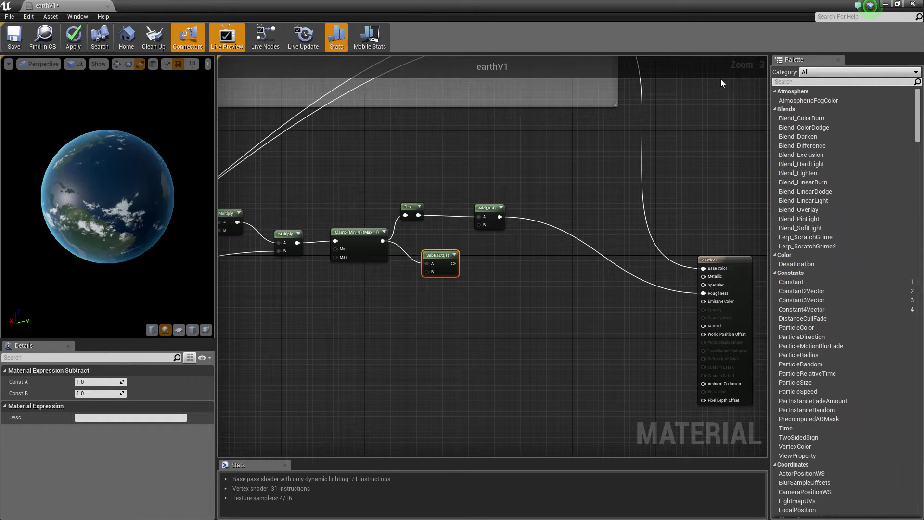
type("amp")
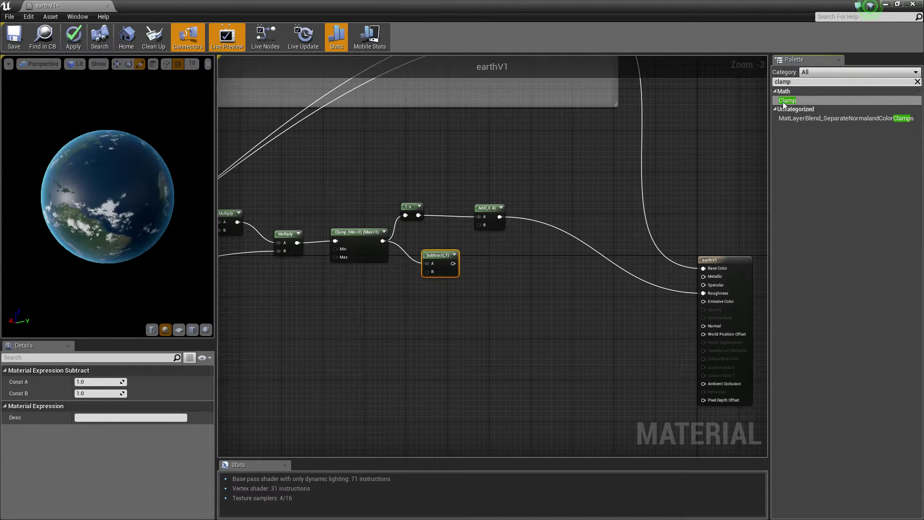
left_click_drag(439, 239, 476, 253)
mouse_move(412, 207)
left_mouse_down()
mouse_move(427, 189)
mouse_move(428, 199)
left_mouse_up()
left_click_drag(481, 265, 482, 265)
left_click_drag(523, 269, 516, 264)
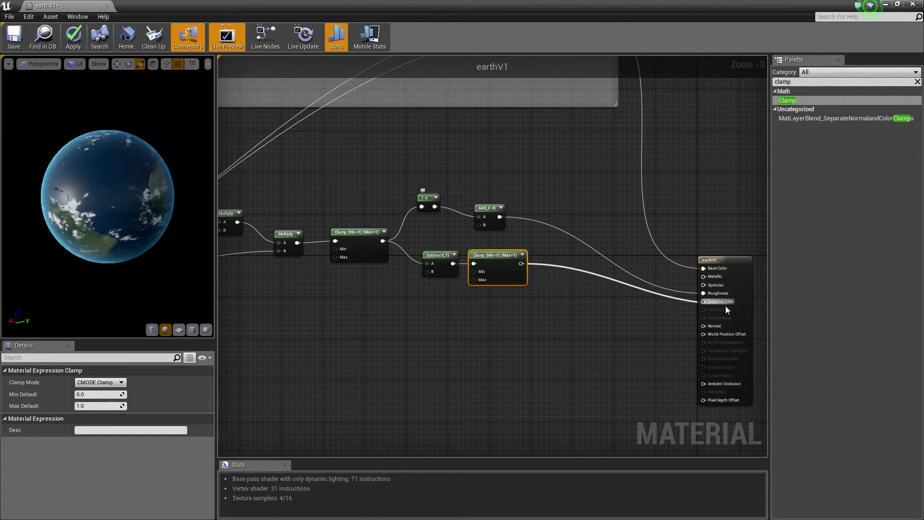
left_click_drag(715, 288, 715, 286)
- Rearrange the two branches so Subtract and its Clamp sit above the 1-x and Add nodes
left_click_drag(488, 208, 483, 284)
left_click(426, 198, "ctrl")
left_click_drag(421, 221, 478, 203)
left_click_drag(411, 296, 422, 273)
mouse_move(486, 287)
left_mouse_down()
mouse_move(501, 291)
mouse_move(491, 291)
left_mouse_up()
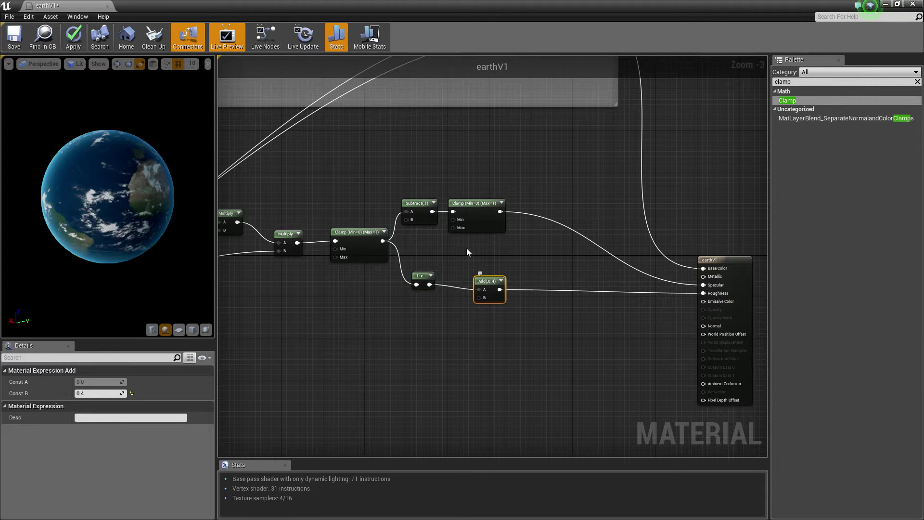
- Examine the water's shine on the preview sphere and check the settings of the Subtract node and its Clamp
left_click_drag(133, 192, 173, 193)
mouse_move(133, 192)
right_mouse_down()
mouse_move(133, 135)
mouse_move(133, 193)
right_mouse_up()
left_click_drag(133, 193, 149, 175)
left_click(476, 218)
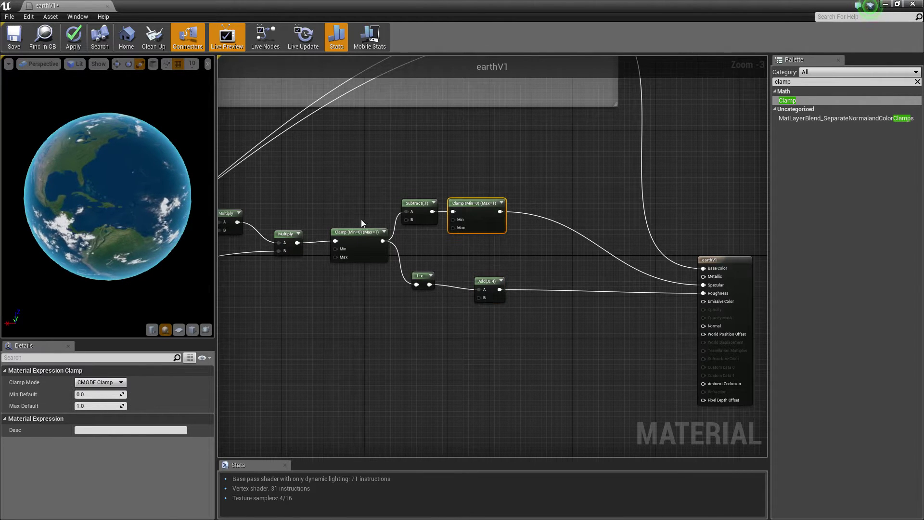
left_click(414, 200)
mouse_move(468, 210)
left_mouse_down()
mouse_move(477, 210)
mouse_move(472, 220)
left_mouse_up()
- Set the Add node's Const B to 0.1
mouse_move(492, 292)
left_mouse_down()
mouse_move(502, 282)
mouse_move(492, 292)
left_mouse_up()
left_click(114, 394)
type("0.1")
key("Return")
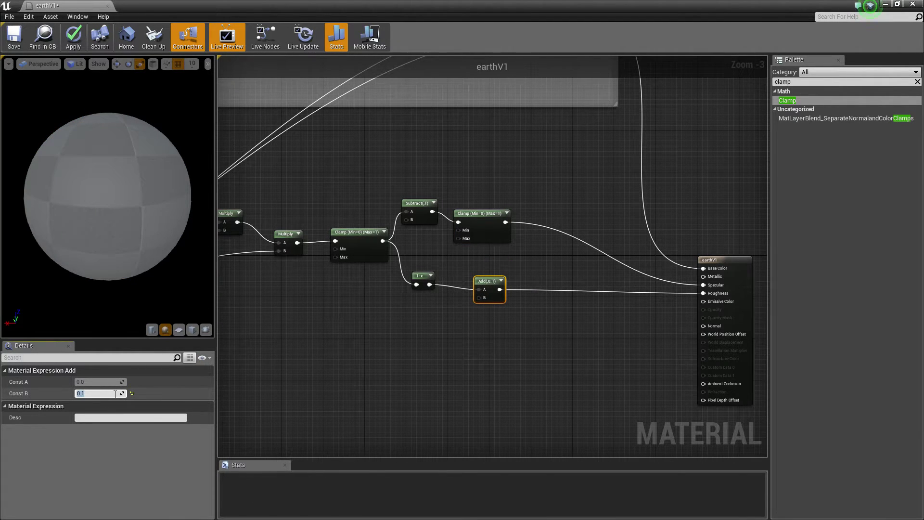
- Preview the Add node on the sphere while trying Const B values of 1, 0.4, 0.1 and 0, then stop previewing it
right_click(486, 282)
left_click(498, 287)
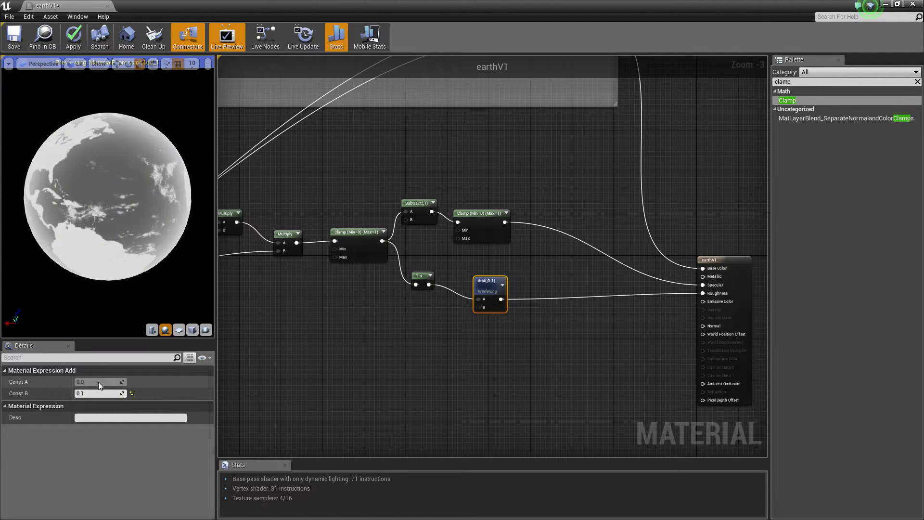
type("1")
key("Return")
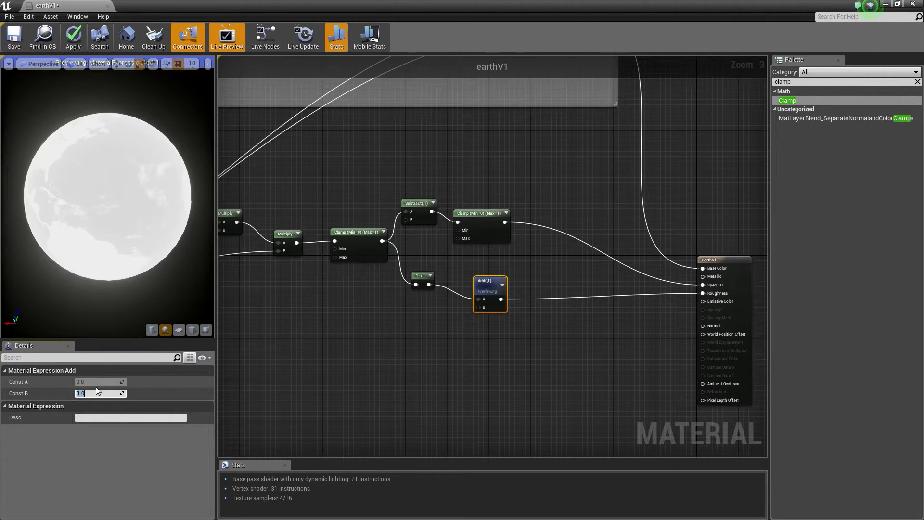
type("0.4")
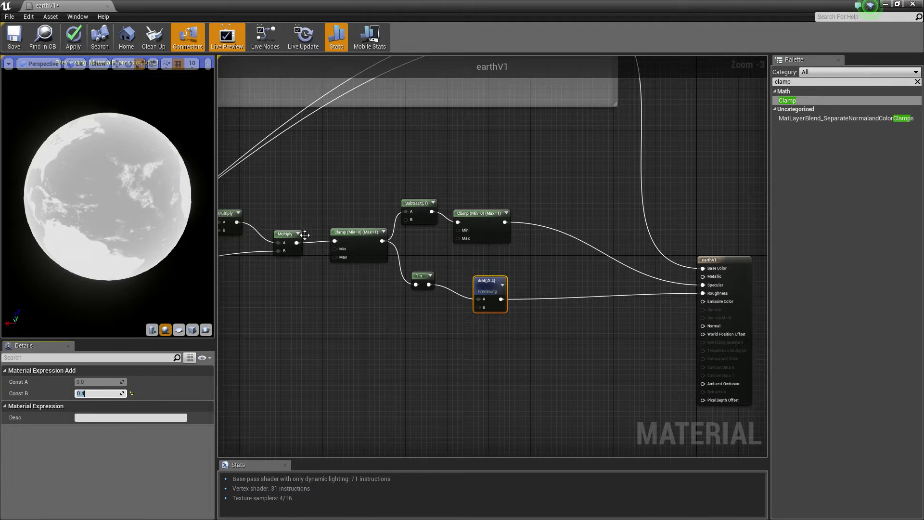
key("BackSpace")
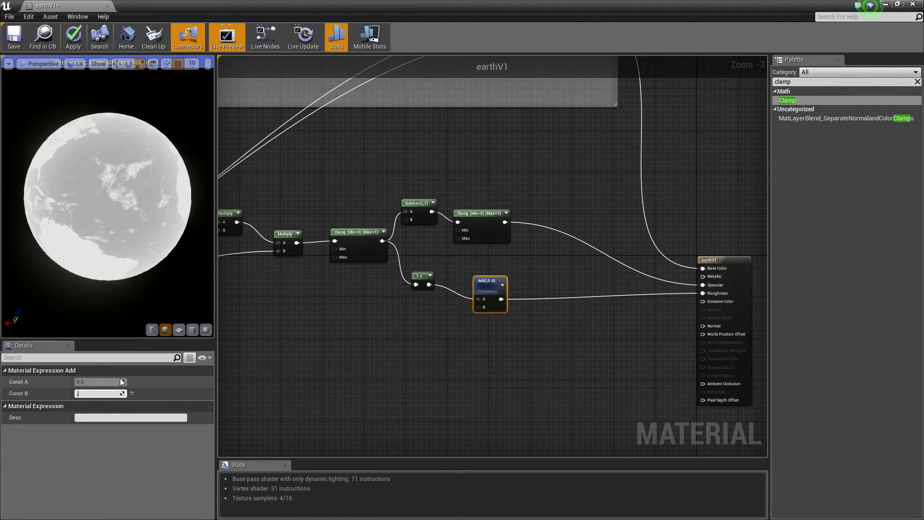
type("0.1")
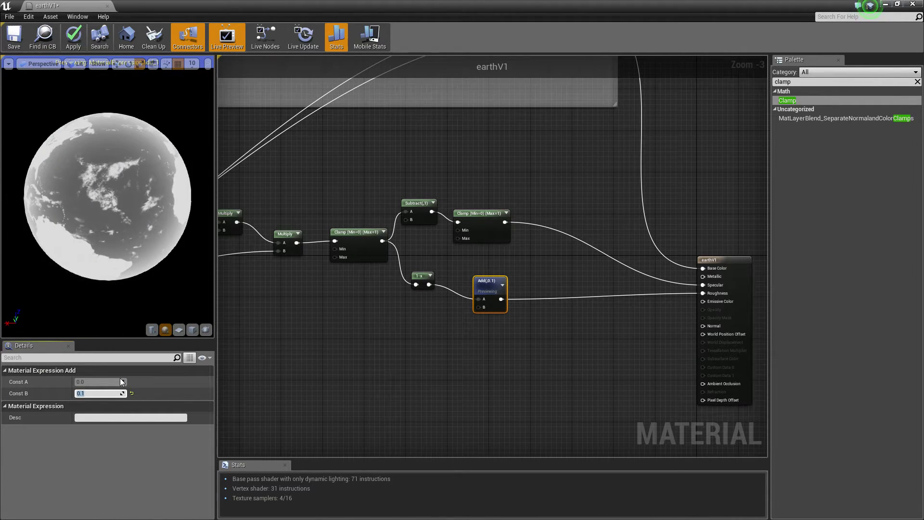
key("Return")
right_click(492, 284)
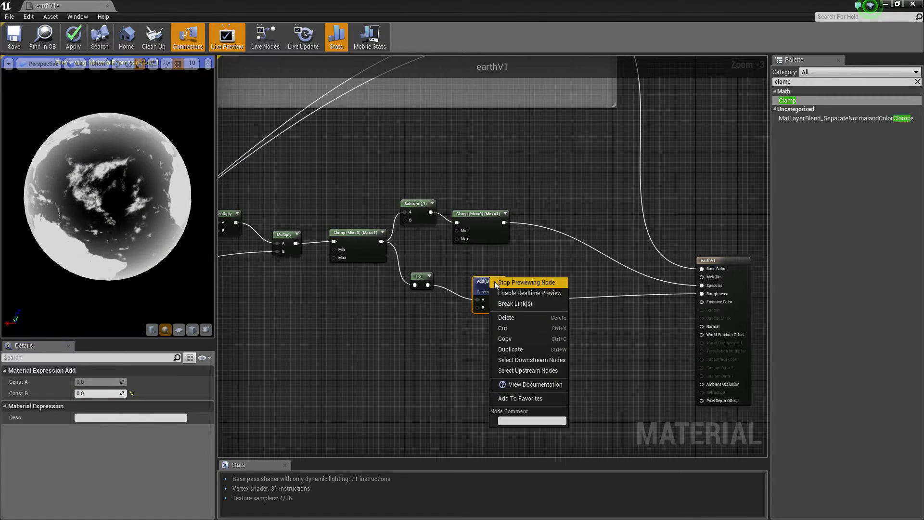
left_click(520, 284)
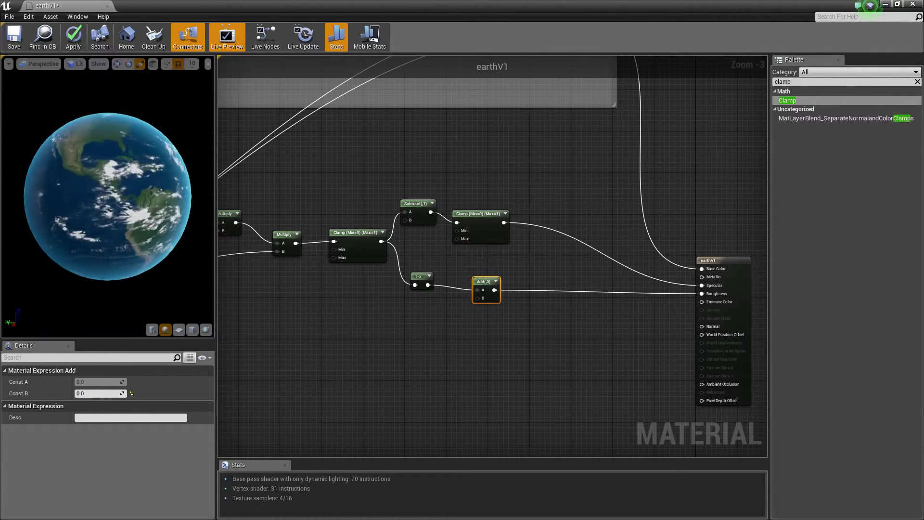
- Move the second Clamp away from the Subtract node and set Subtract's Const B to 0.1
left_click_drag(480, 214, 495, 209)
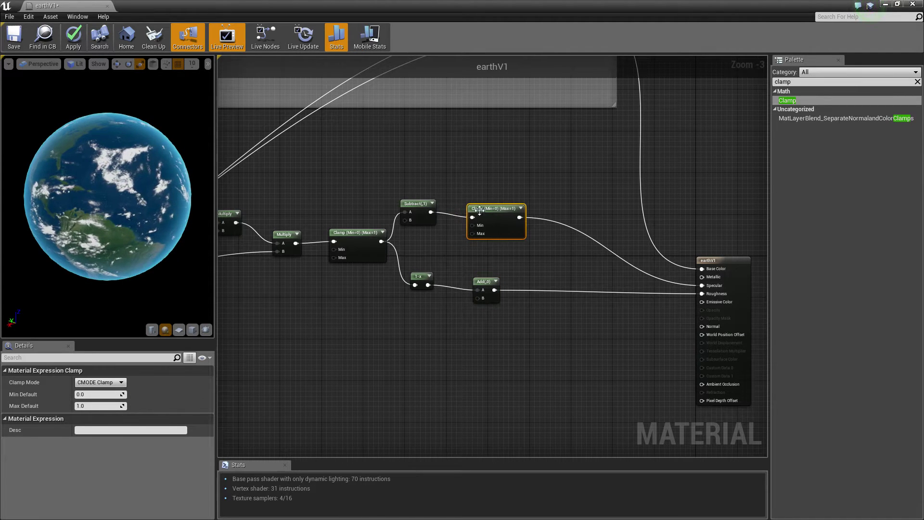
left_click(421, 204)
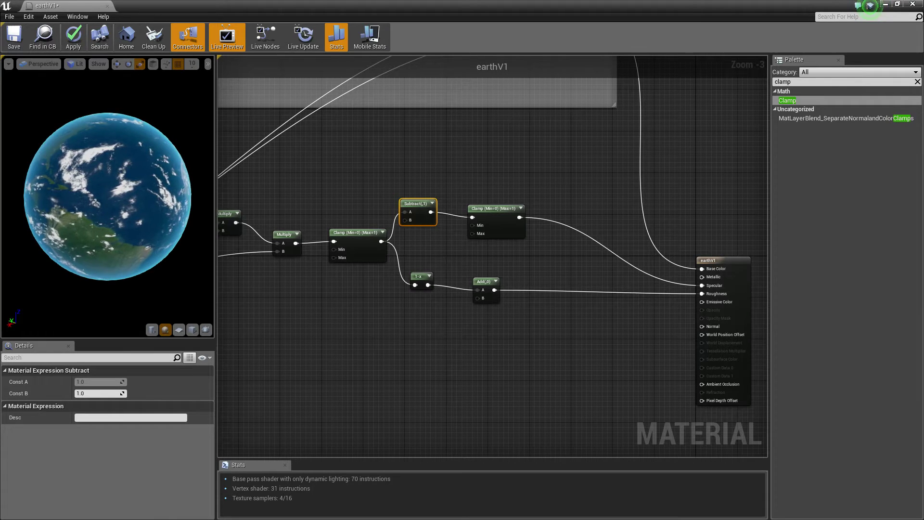
left_click(99, 394)
type("0.1")
key("Return")
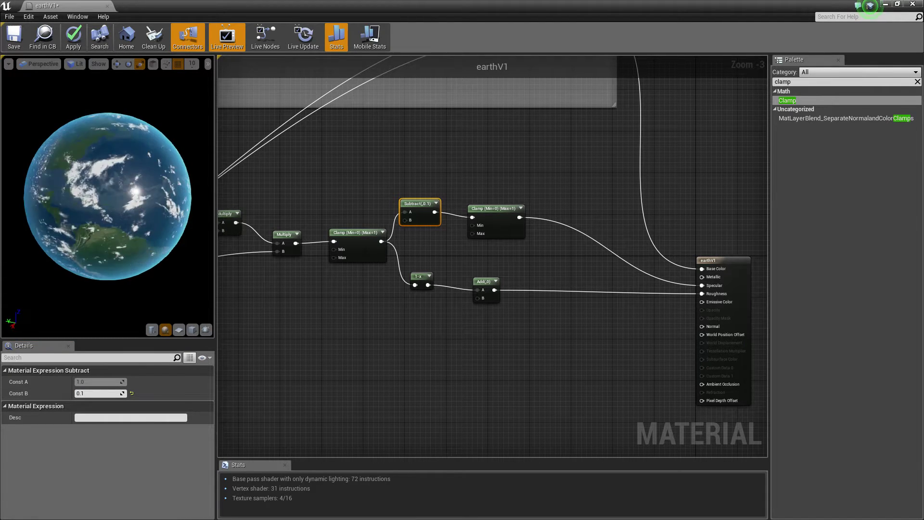
- Set the Add node's Const B to 0.4 and inspect the resulting water highlight on the preview sphere
left_click(487, 287)
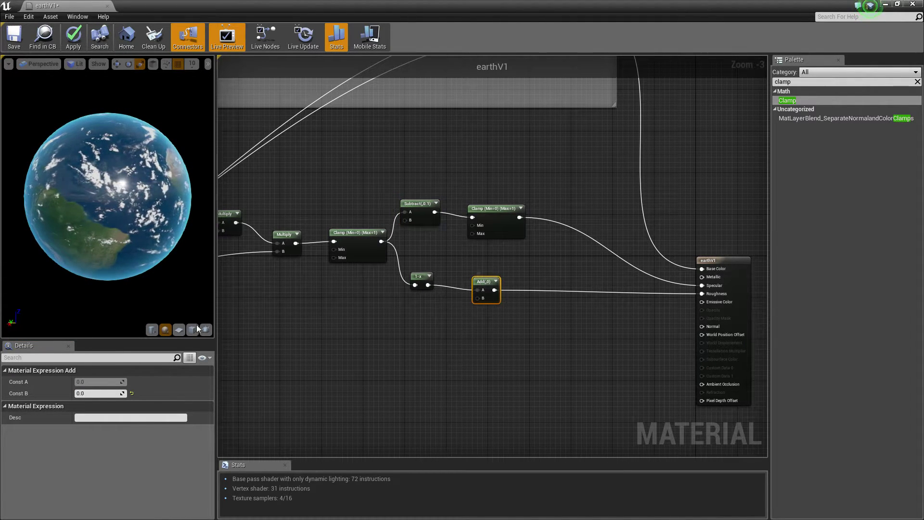
left_click_drag(96, 394, 105, 391)
left_click(102, 393)
type(".5")
key("Return")
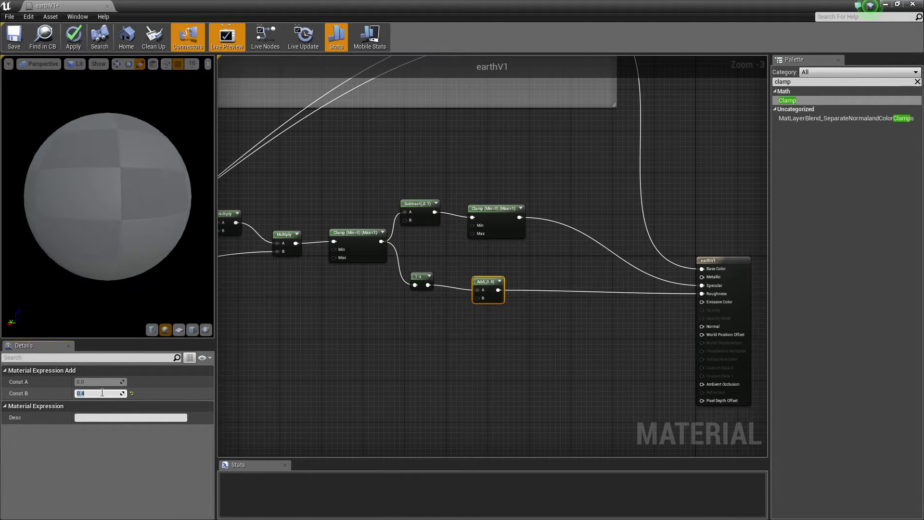
left_click_drag(169, 227, 114, 170)
left_click_drag(179, 173, 151, 203)
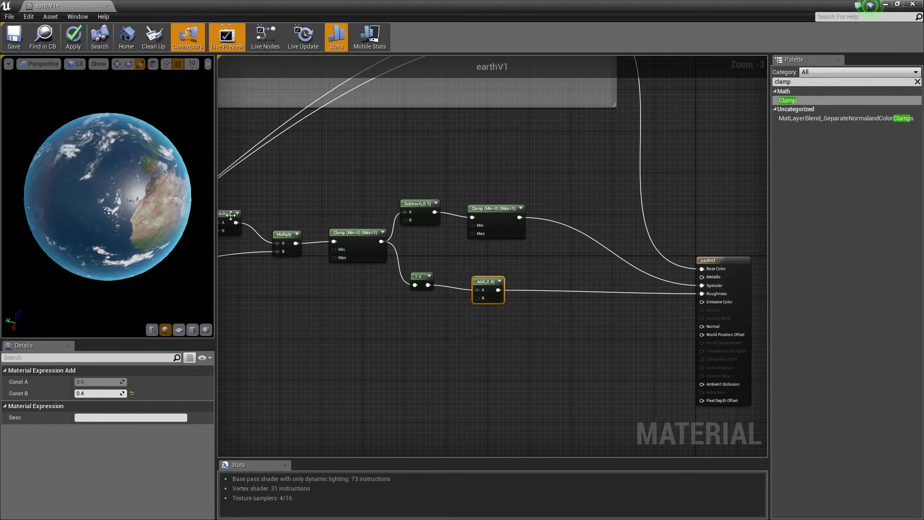
- Enclose the water mask nodes, from the land mask Texture Sample through the Specular and Roughness branches, in a comment box
right_click_drag(456, 247, 582, 246)
right_click_drag(304, 196, 380, 203)
scroll(380, 202, "down", 1)
left_click_drag(336, 186, 633, 302)
key("c")
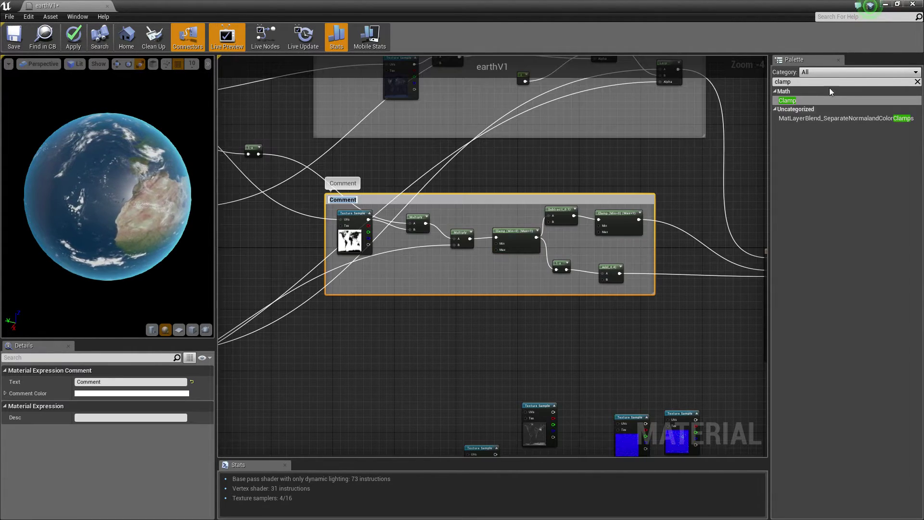
left_click(320, 285)
left_click(328, 285)
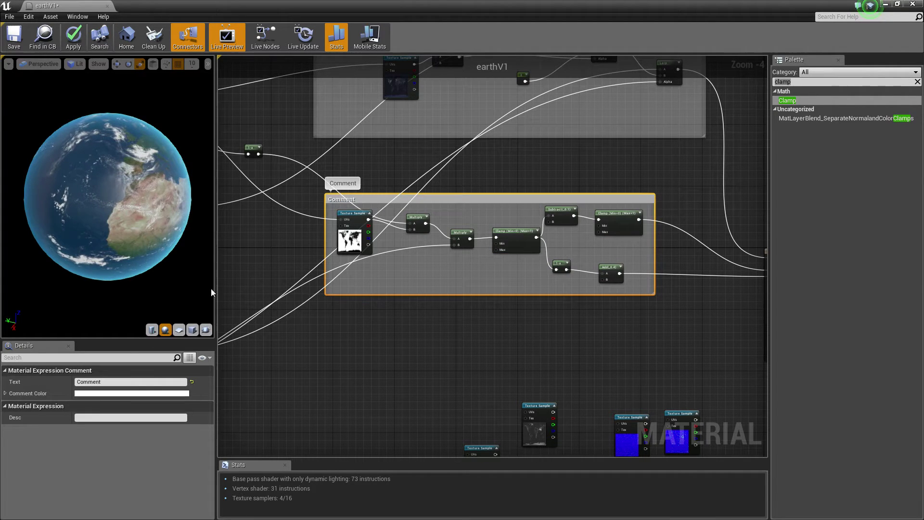
- Change the text of the comment box around the water mask nodes to Spec/Rough
left_click(128, 382)
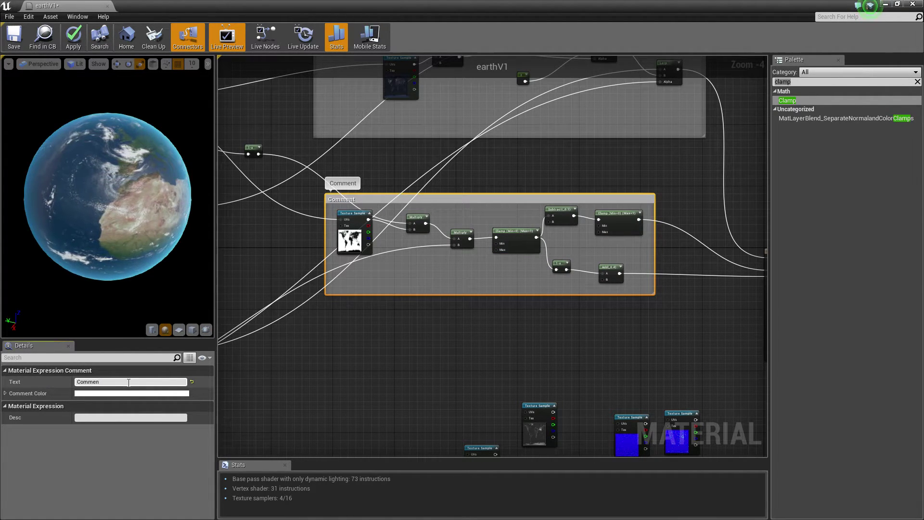
key("ctrl+a")
type("S")
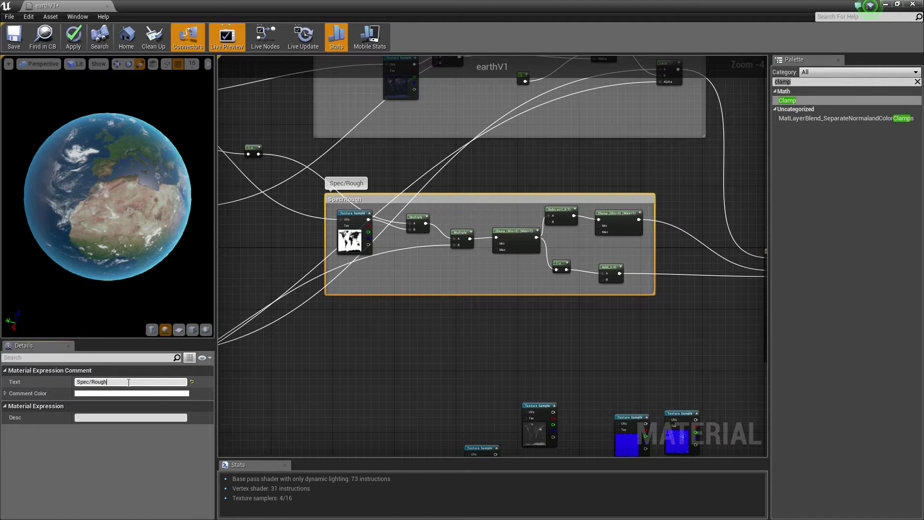
- Move the cities_8k Texture Sample below the Spec/Rough comment box and remove the elev_bump_16k Texture Sample
right_click_drag(422, 151, 609, 191)
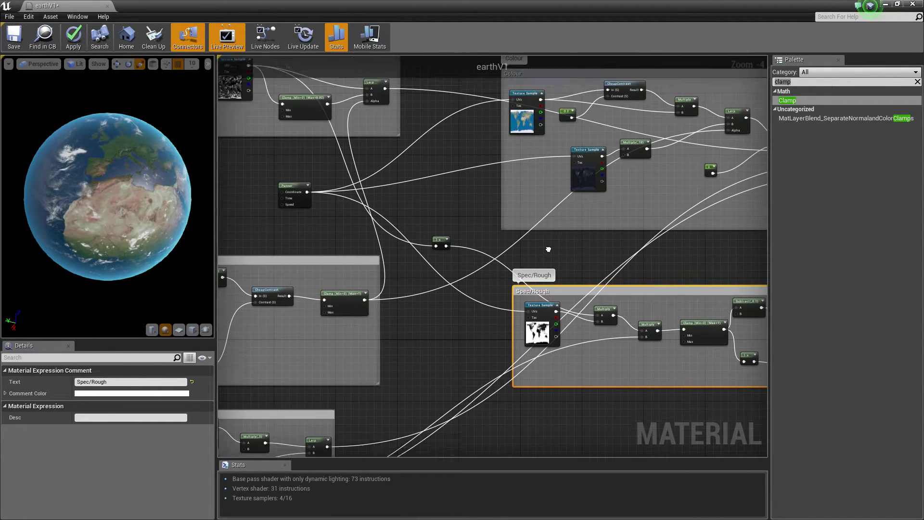
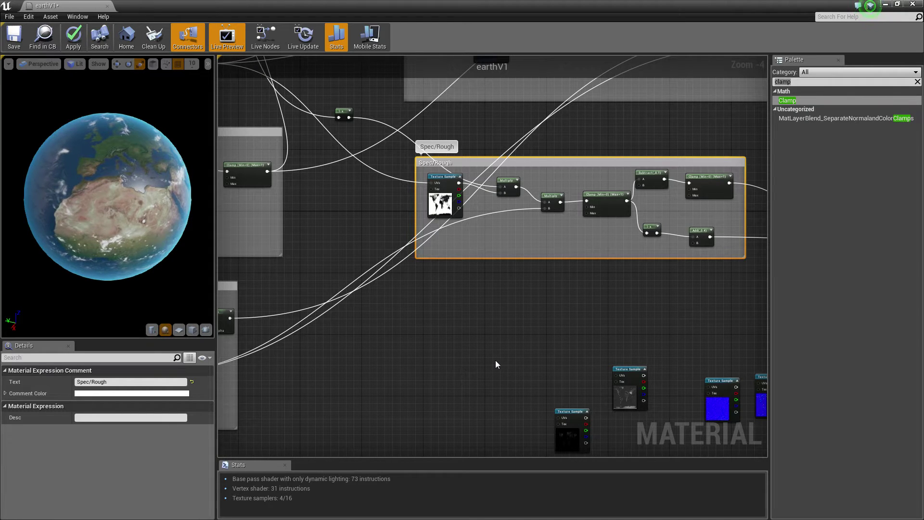
right_click_drag(496, 365, 518, 216)
left_click_drag(542, 298, 457, 206)
left_click_drag(597, 255, 453, 357)
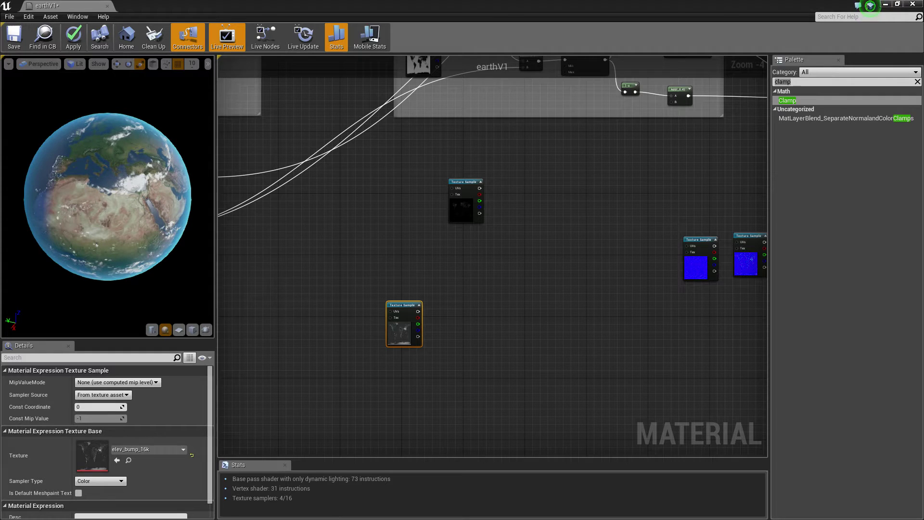
right_click_drag(396, 333, 457, 344)
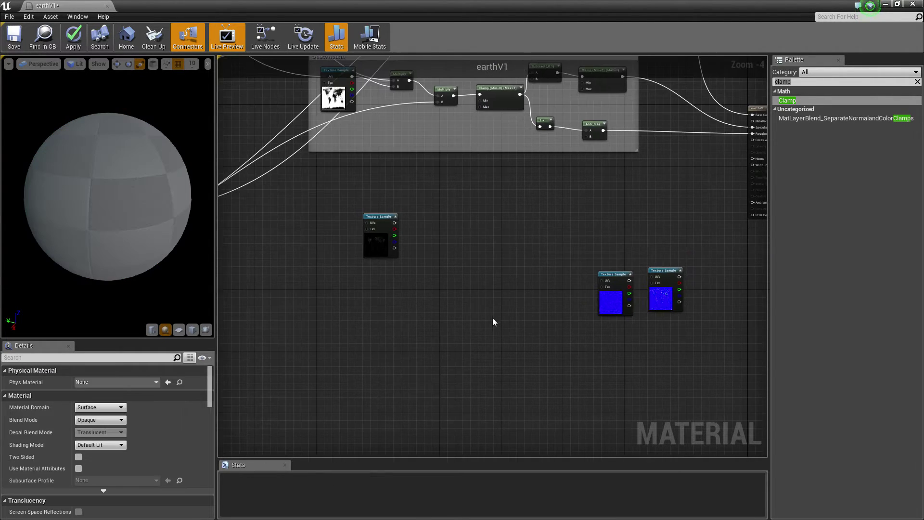
- Place the CloudNormals Texture Sample and the other normal map sample in a row beneath the cities_8k sample
scroll(479, 317, "up", 1)
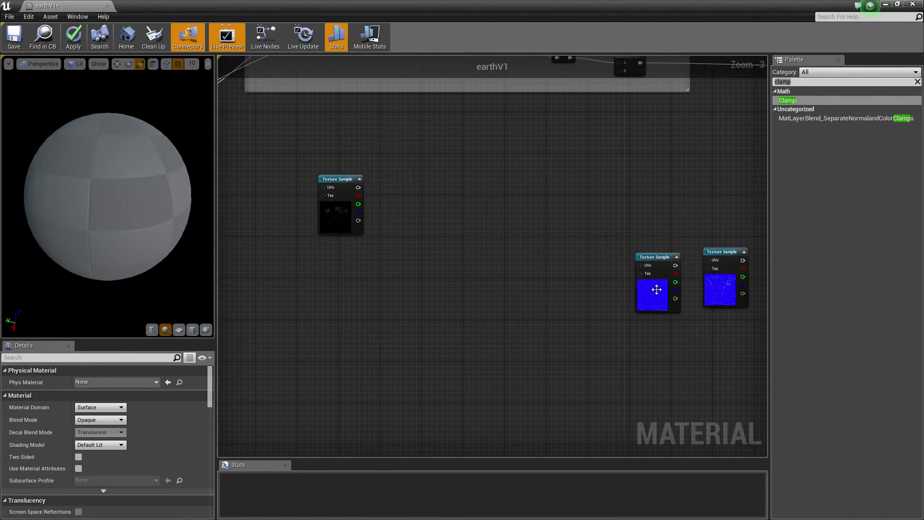
left_click_drag(656, 289, 517, 340)
left_click_drag(713, 289, 666, 310)
left_click_drag(512, 335, 384, 339)
left_click_drag(663, 306, 509, 337)
left_click_drag(369, 337, 373, 322)
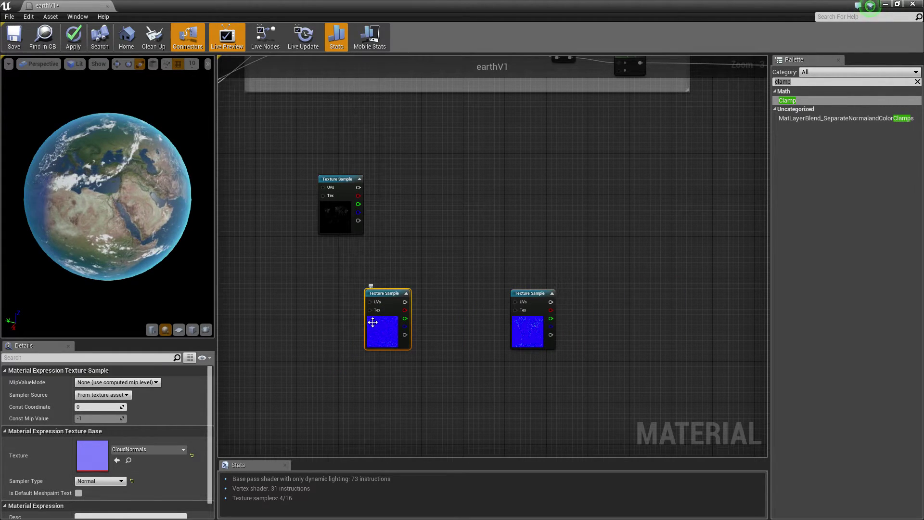
- Open the texture used by the cities_8k Texture Sample, examine its city light pattern and close it
right_click_drag(352, 229, 410, 240)
left_click_drag(409, 236, 371, 192)
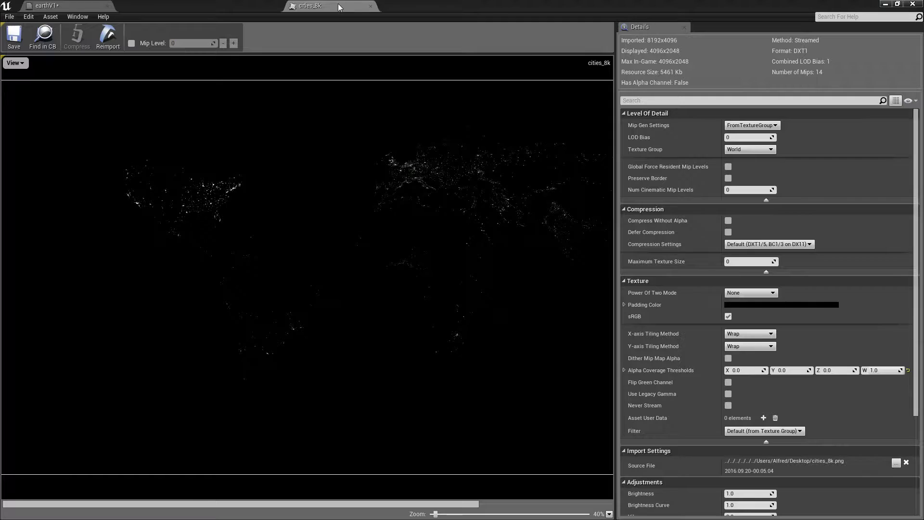
left_click_drag(338, 4, 318, 5)
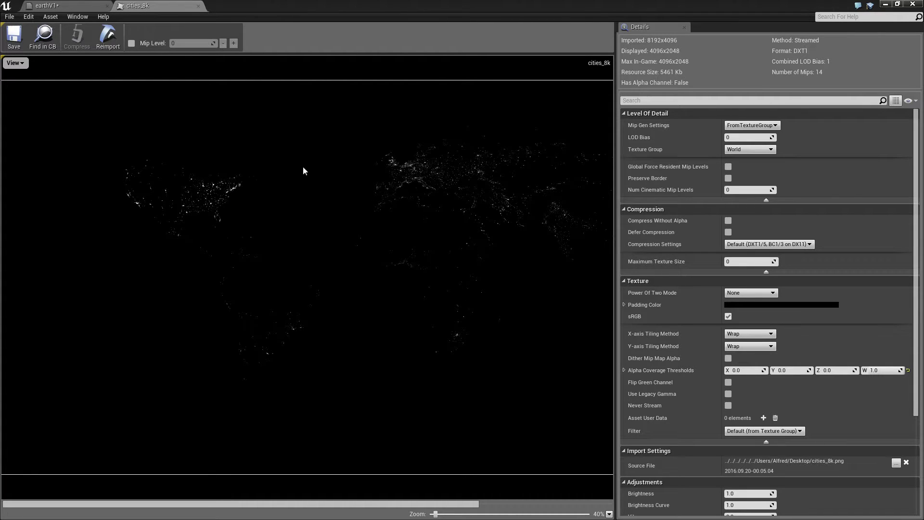
left_click(198, 5)
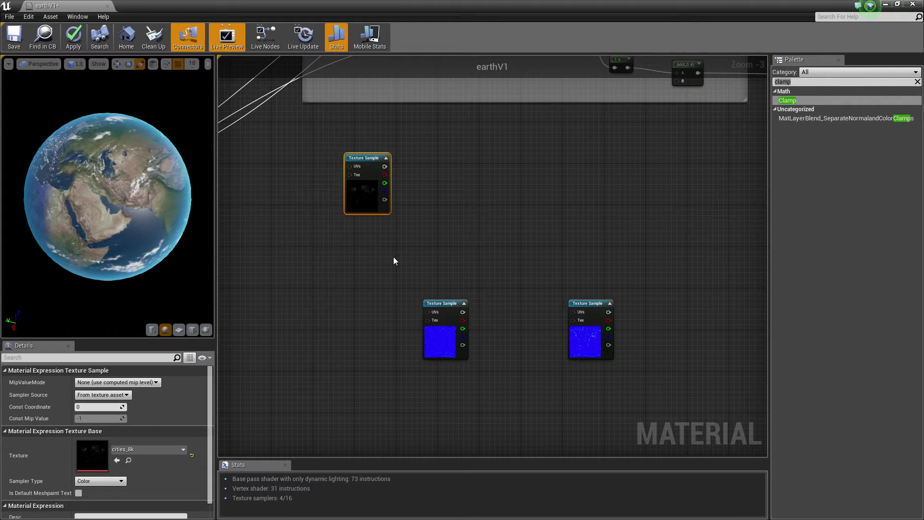
- Rotate the preview globe and position the cities_8k Texture Sample in line with the land mask sample, outside the Spec/Rough box
left_click_drag(163, 144, 270, 144)
left_click_drag(153, 191, 145, 172)
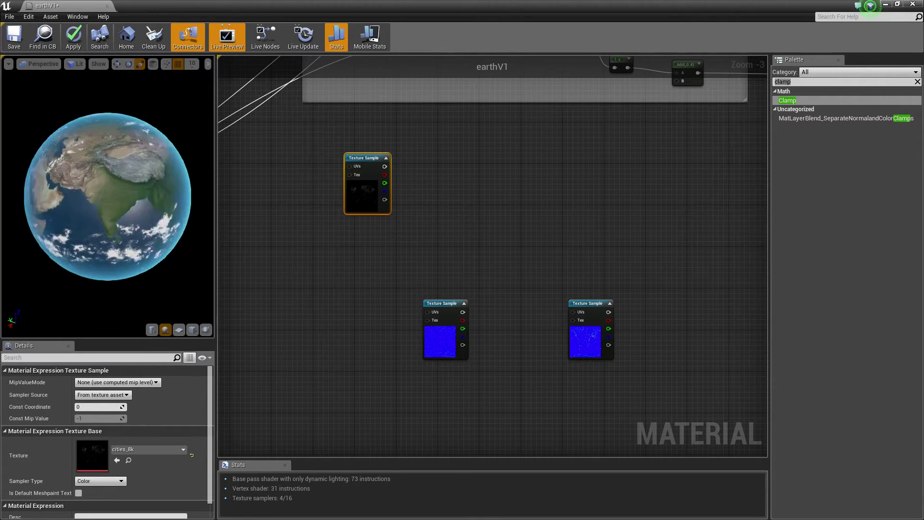
left_click_drag(367, 188, 321, 183)
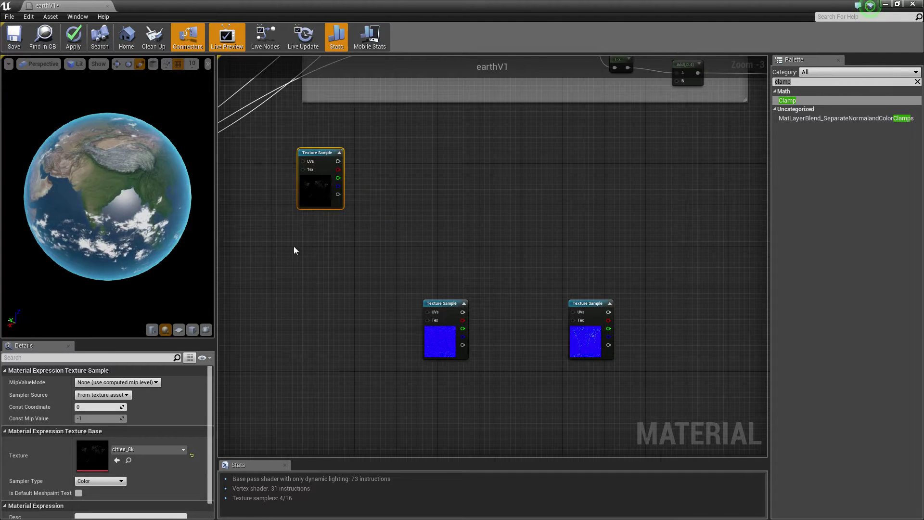
right_click_drag(460, 223, 406, 285)
left_click_drag(255, 260, 276, 296)
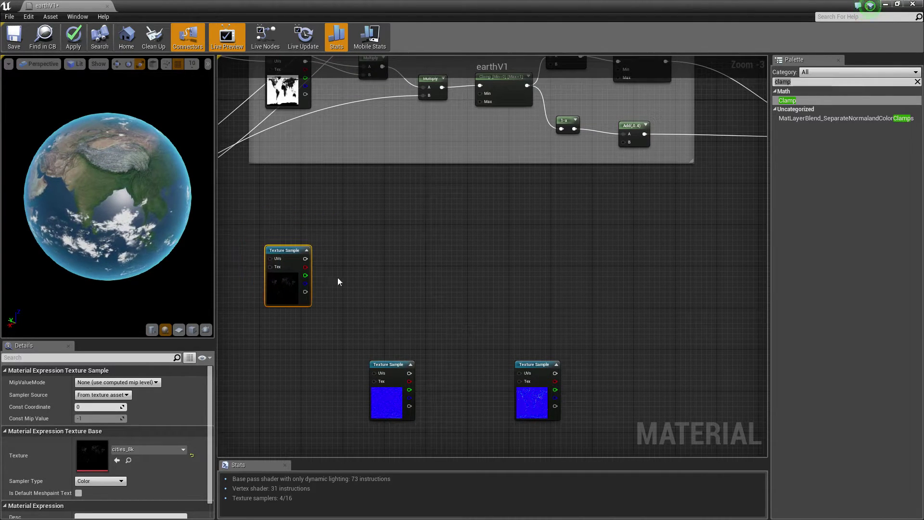
left_click(463, 209)
key("4")
left_click(397, 211)
left_click_drag(423, 228, 273, 215)
key("Delete")
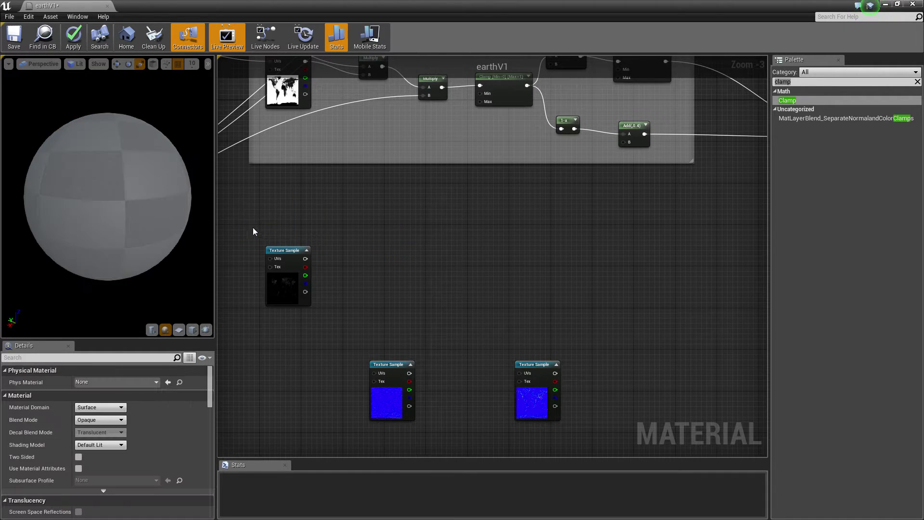
- Add a Constant3Vector node directly above the cities_8k Texture Sample
key("3")
left_click(258, 207)
left_click_drag(281, 232, 289, 215)
- Set the Constant3Vector's colour to a warm tan with R 0.59, G 0.44 and B 0.208
left_click(139, 373)
left_click(140, 370)
left_click(140, 382)
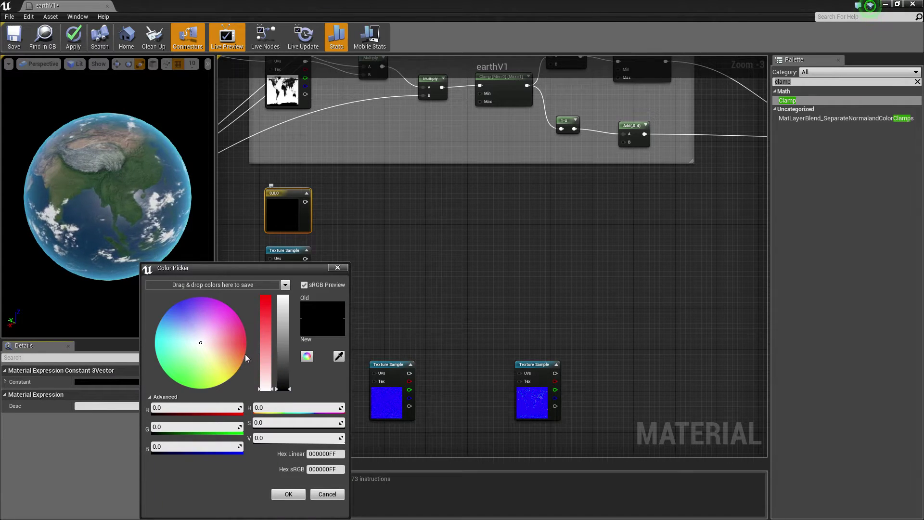
left_click(223, 364)
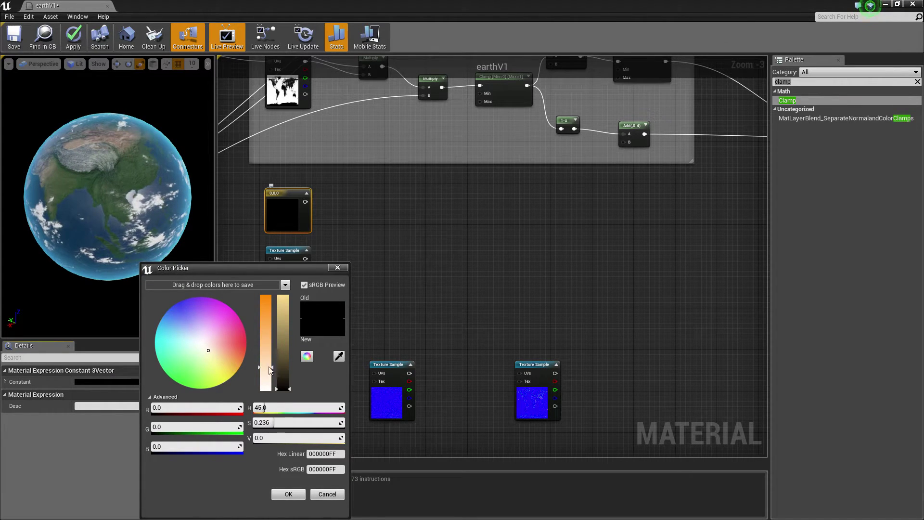
left_click(263, 324)
left_click_drag(283, 384, 284, 296)
left_click(263, 355)
left_click_drag(263, 356, 263, 328)
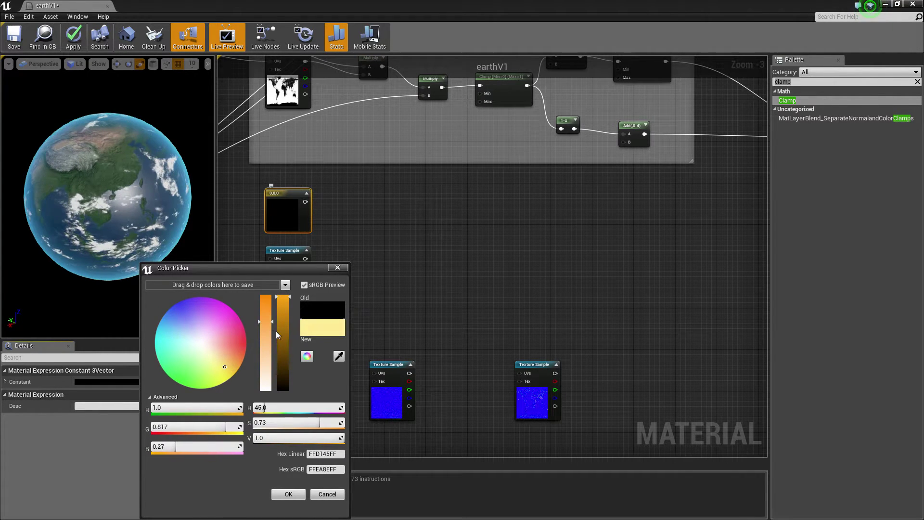
left_click(283, 334)
left_click(262, 313)
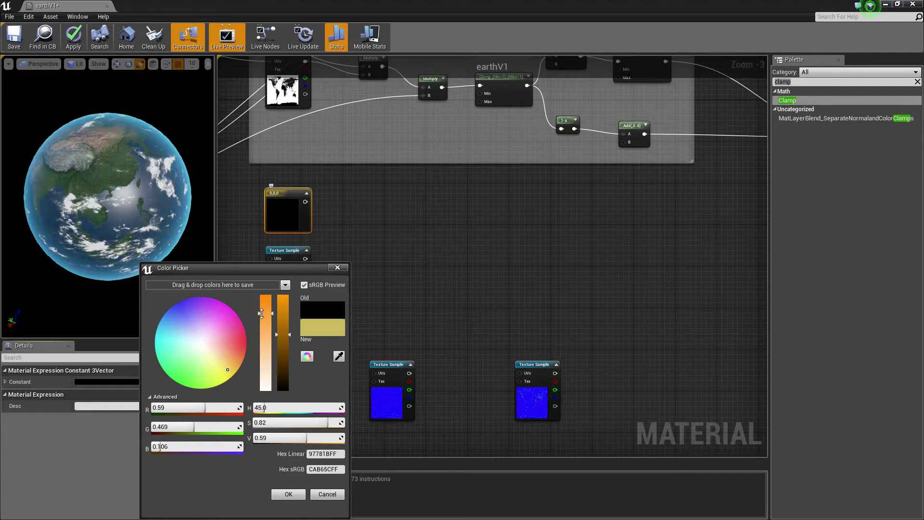
left_click(219, 367)
left_click_drag(220, 366, 225, 360)
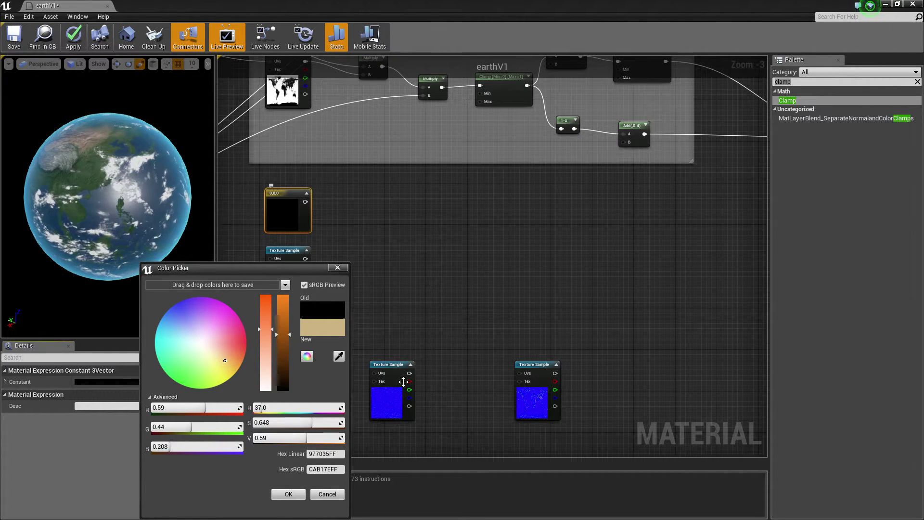
left_click(288, 494)
left_click(358, 246)
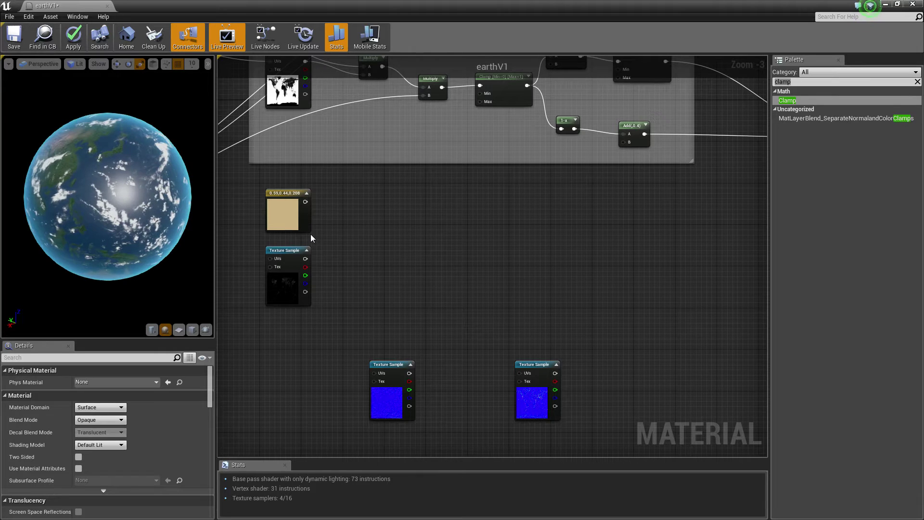
- Add a Lerp node with the cities_8k texture feeding its Alpha and the tan colour feeding its B
left_click(377, 250)
left_click(357, 263)
left_click_drag(305, 259, 388, 278)
left_click_drag(386, 253, 368, 225)
left_click_drag(305, 202, 375, 246)
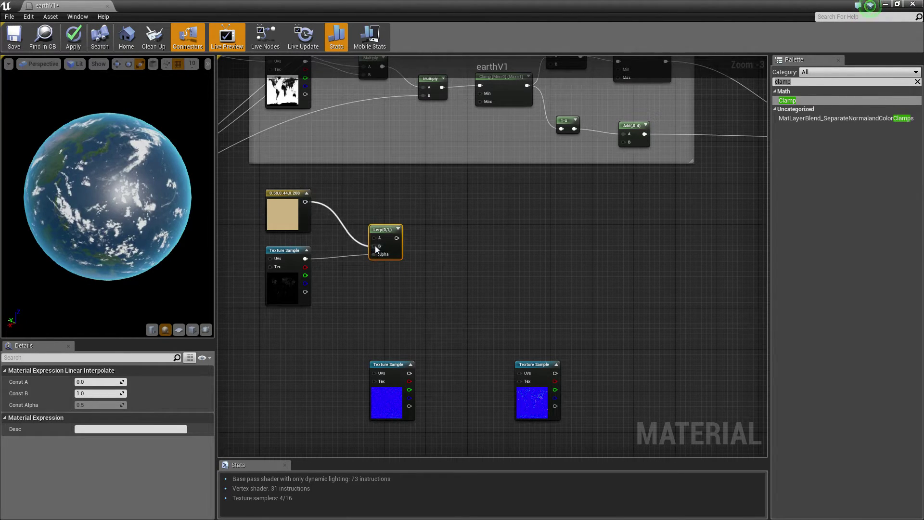
- Add a Constant of 0, connect it to the Lerp's A and preview the Lerp on the sphere
key("1")
left_click(351, 204)
left_click_drag(353, 210, 375, 238)
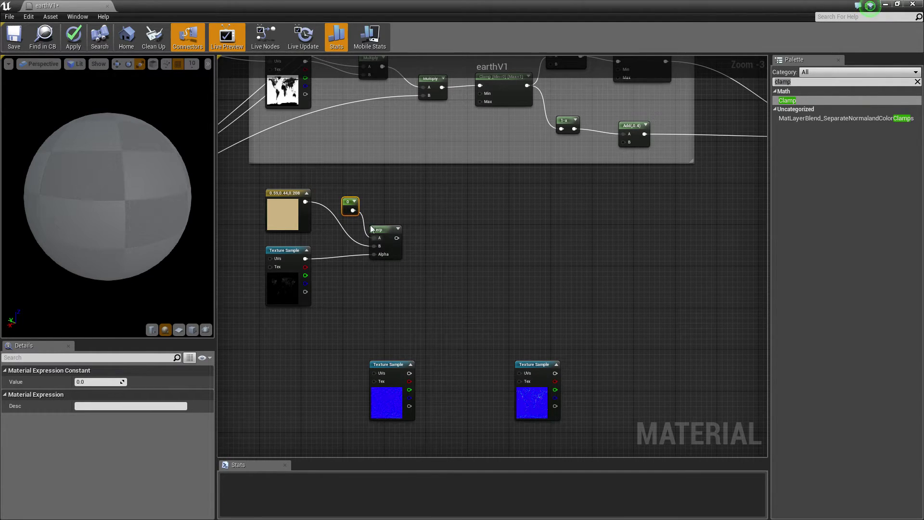
right_click(381, 231)
left_click(424, 234)
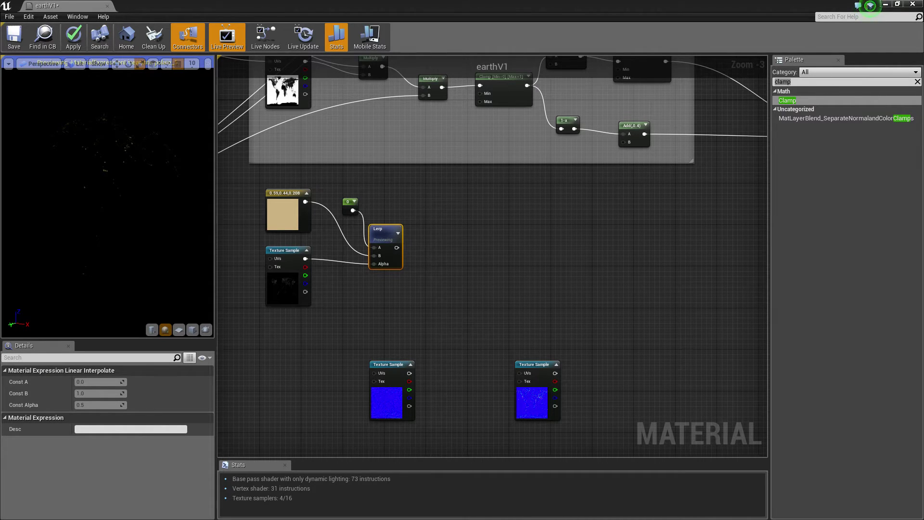
- Add a second Lerp with the first Lerp feeding its B and the 0 Constant feeding its A
left_click_drag(388, 231, 404, 232)
left_click(444, 254)
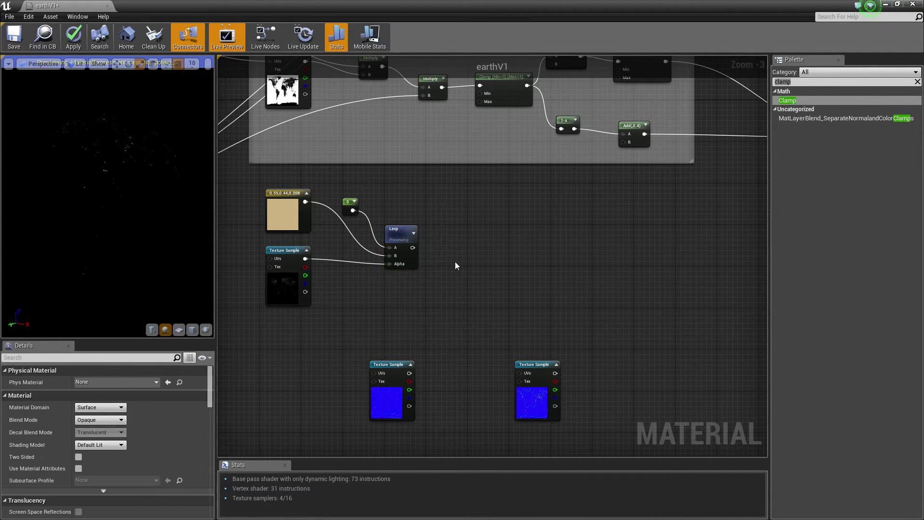
left_click(457, 252)
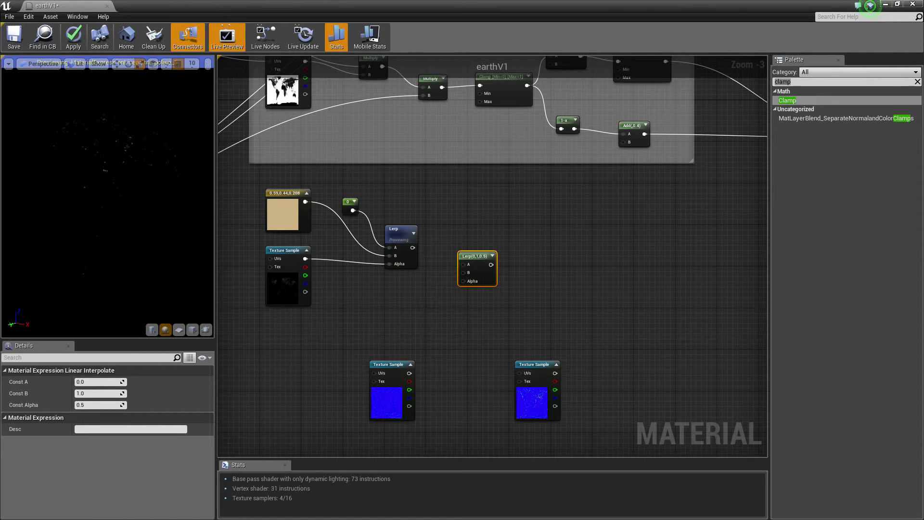
left_click_drag(413, 248, 464, 273)
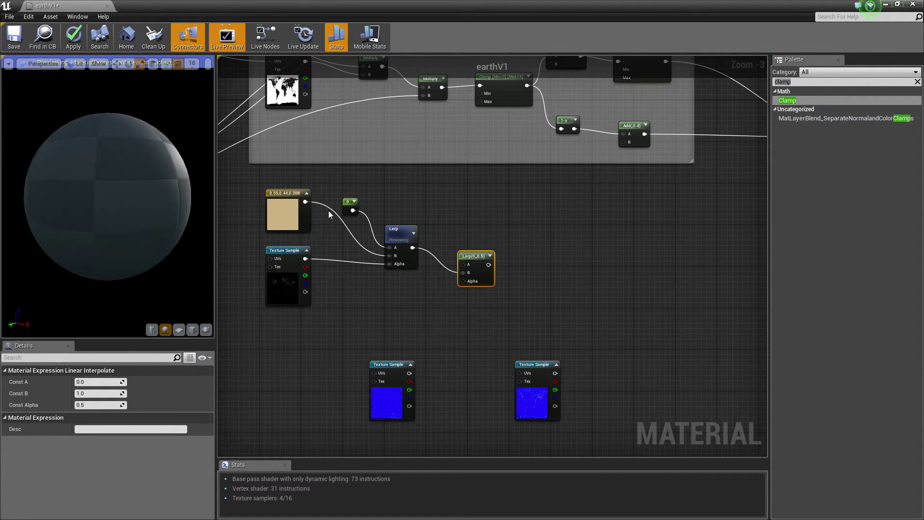
left_click_drag(353, 211, 463, 264)
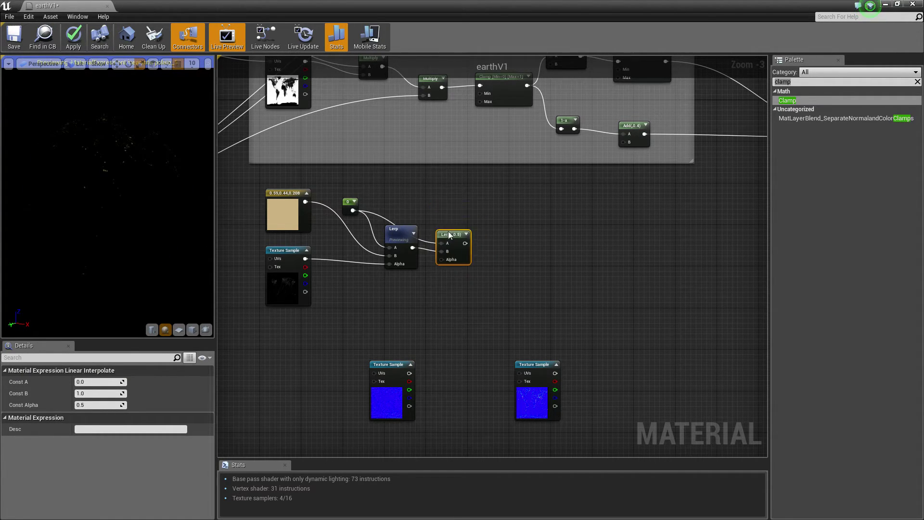
- Connect the Clamp that follows the CheapContrast node to the second Lerp's Alpha, and preview that Lerp
right_click_drag(449, 231, 640, 255)
scroll(406, 212, "down", 1)
right_click_drag(405, 211, 308, 162)
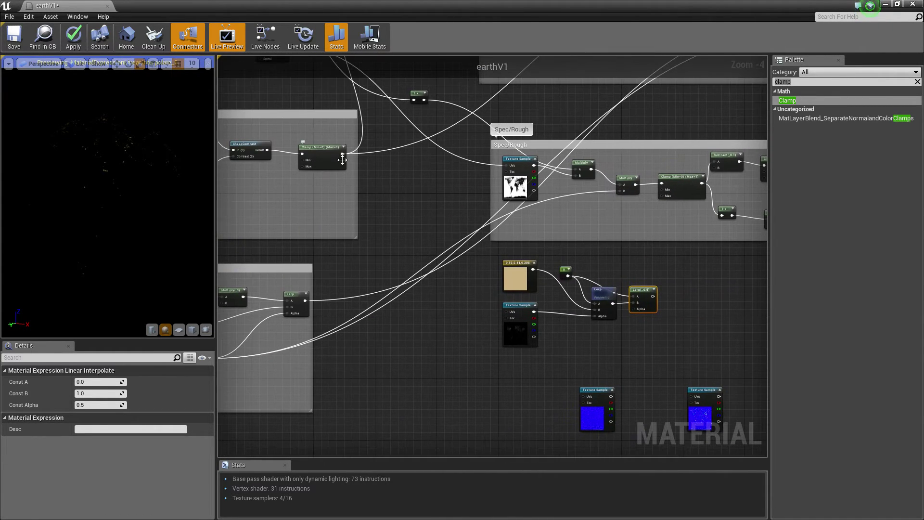
left_click_drag(342, 153, 633, 309)
right_click_drag(626, 310, 552, 316)
right_click(568, 294)
left_click(580, 297)
left_click_drag(568, 292, 583, 288)
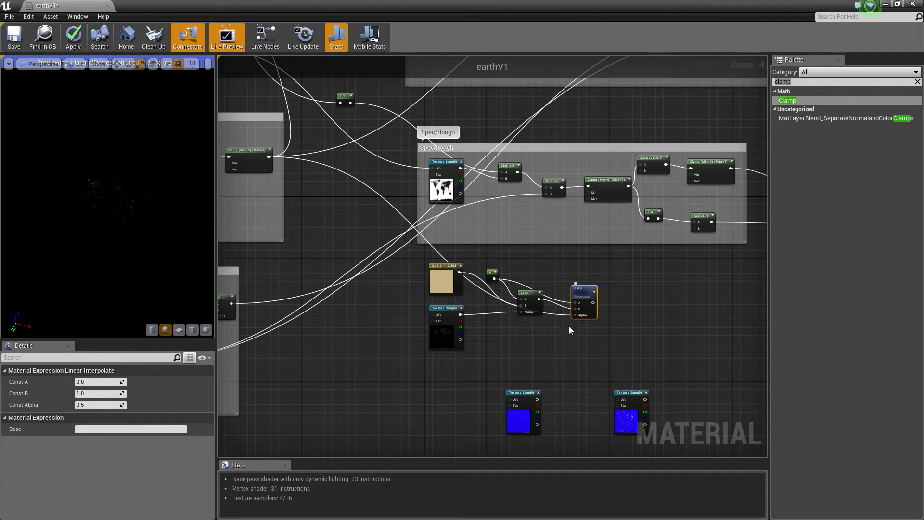
- Add a Multiply node fed by the second Lerp and set its Const B to 5
right_click_drag(623, 320, 568, 304)
left_click(552, 290)
key("m")
left_click(552, 284)
mouse_move(562, 295)
left_mouse_down()
mouse_move(569, 288)
mouse_move(567, 299)
left_mouse_up()
left_click(104, 393)
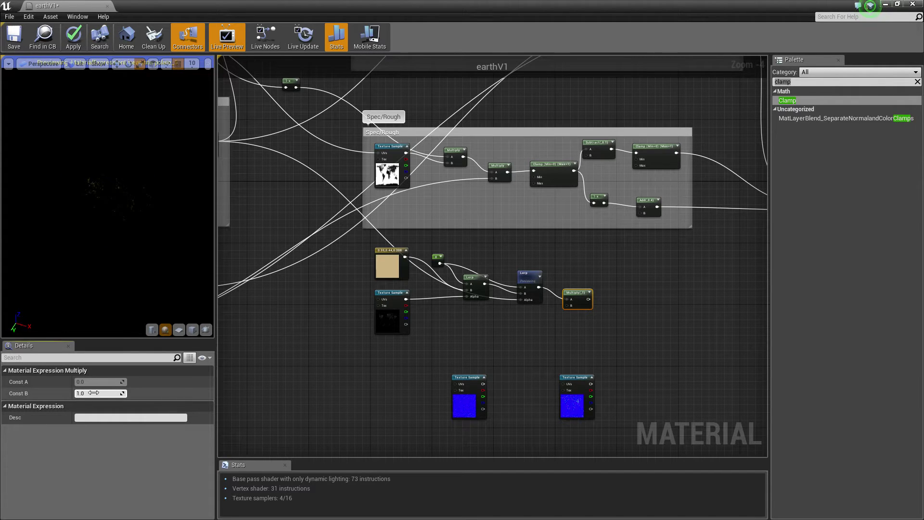
type("5")
key("Return")
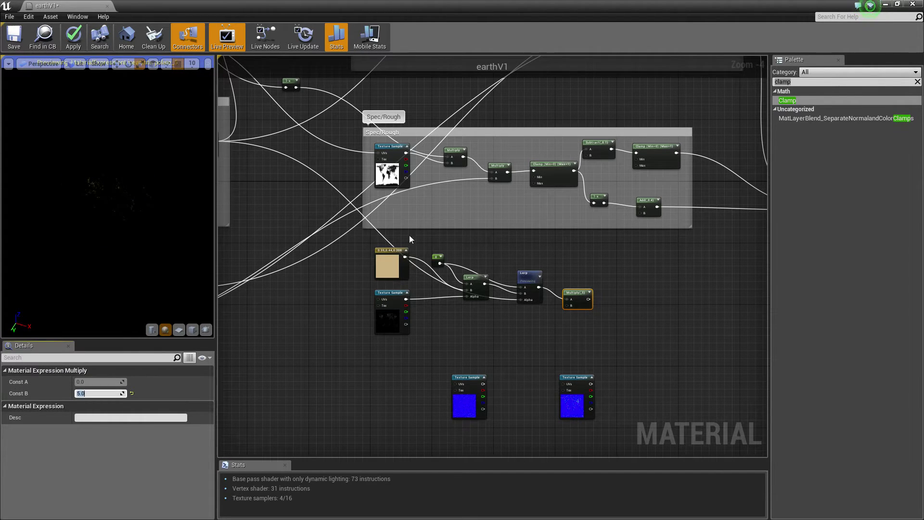
- Preview the new Multiply node on the sphere, inspect the city lights and move the node up beside the second Lerp
right_click(578, 293)
left_click(597, 296)
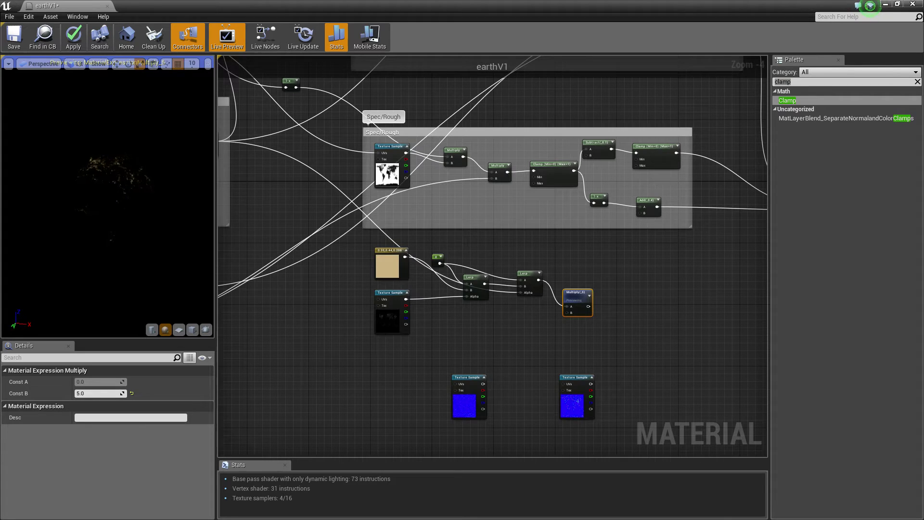
left_click_drag(68, 193, 159, 189)
right_click_drag(588, 289, 506, 280)
left_click_drag(492, 284, 495, 277)
- Add a third Lerp after the Multiply node and feed its Alpha from the 1-x node above the Spec/Rough comment
right_click_drag(559, 272, 508, 278)
left_click(507, 279)
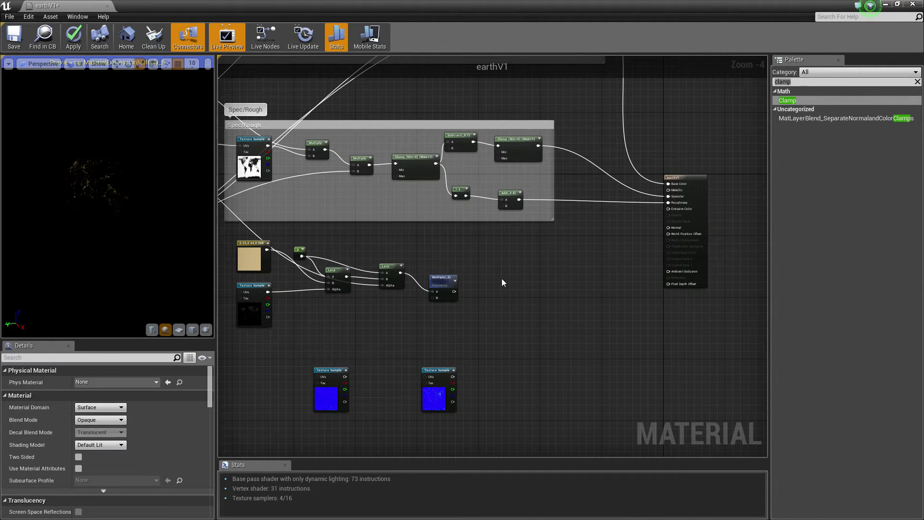
left_click(502, 278)
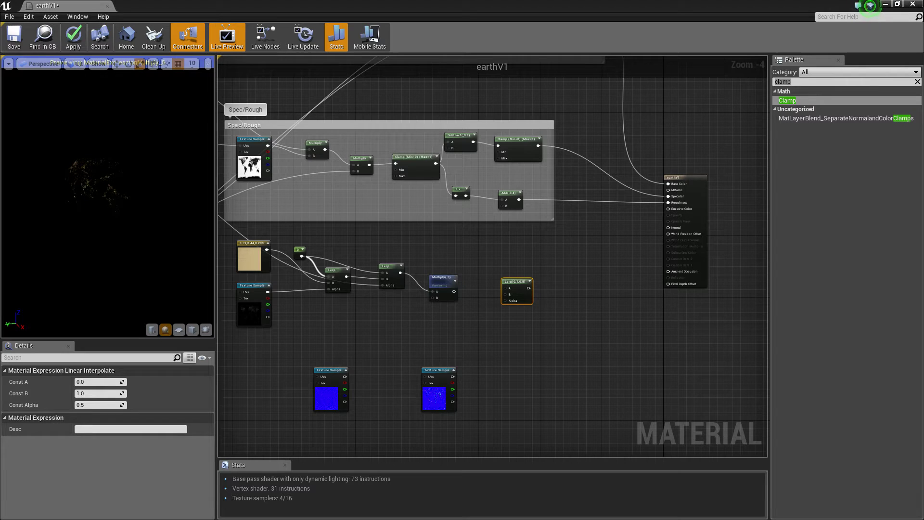
right_click_drag(289, 181, 435, 258)
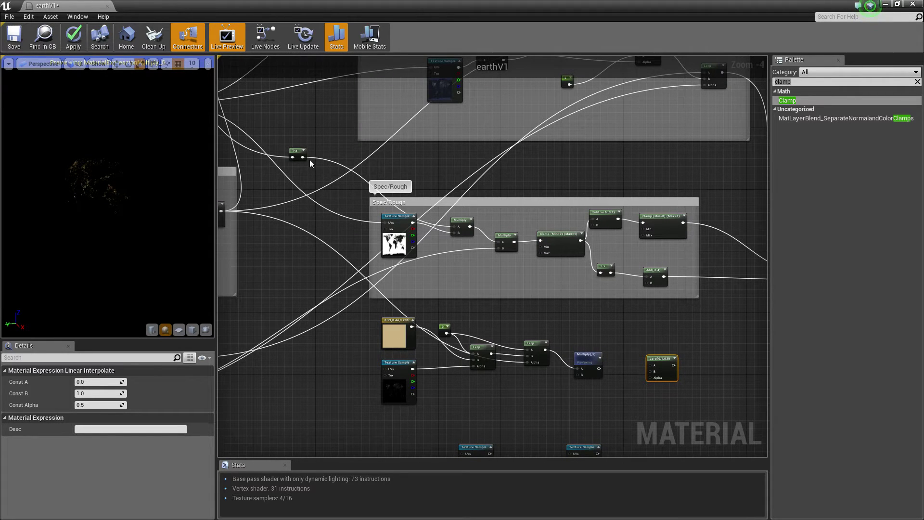
left_click(297, 160)
left_click_drag(297, 161, 293, 149)
right_click_drag(293, 149, 464, 205)
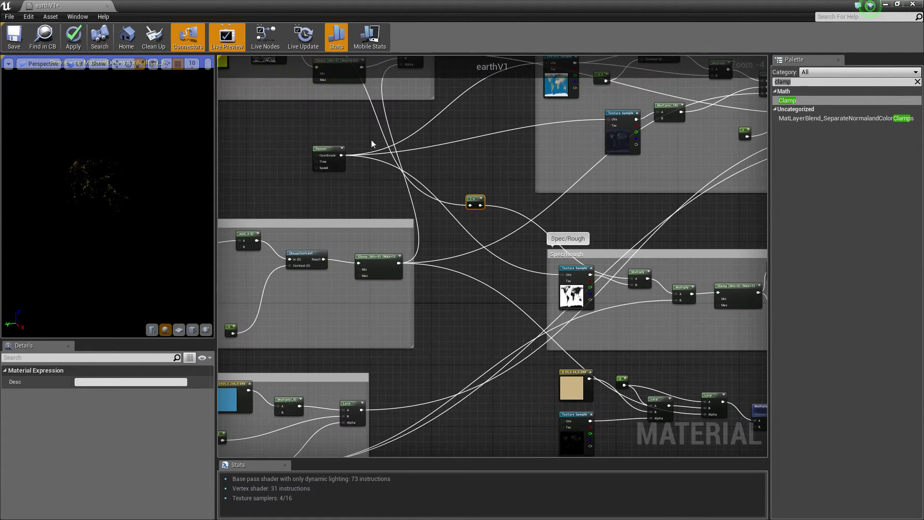
right_click_drag(449, 92, 435, 182)
right_click_drag(536, 293, 429, 129)
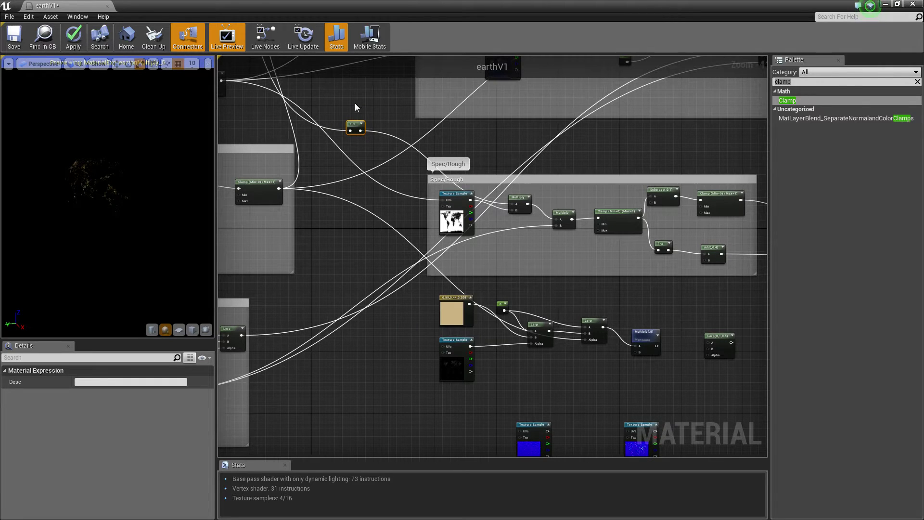
left_click_drag(362, 132, 682, 356)
- Connect the Panner above the Spec/Rough section to the UVs of the city lights Texture Sample
right_click_drag(331, 218, 420, 266)
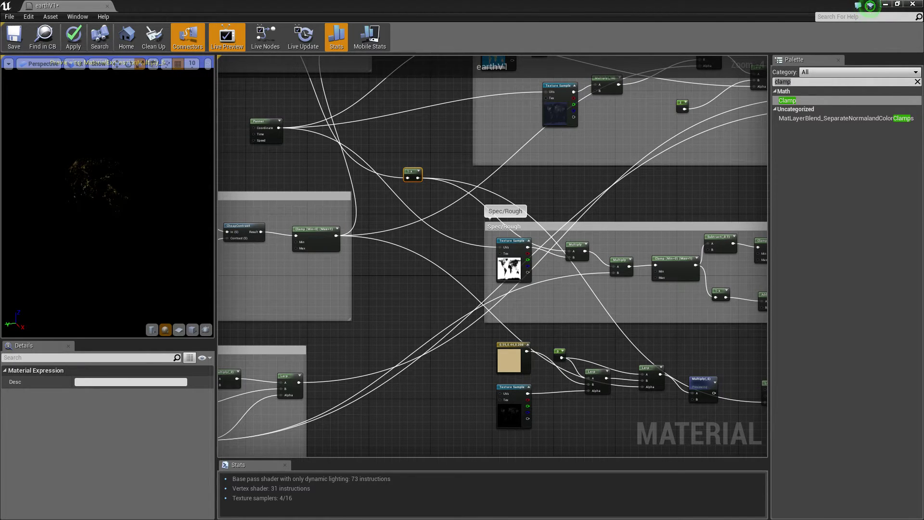
left_click_drag(279, 128, 500, 394)
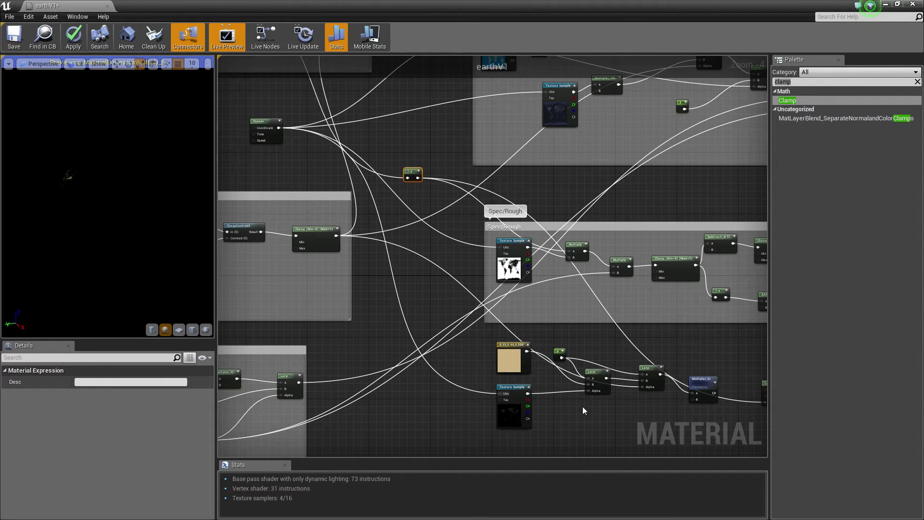
- Connect the Multiply node to the third Lerp's B and a new 0 Constant to its A
right_click_drag(597, 371, 484, 314)
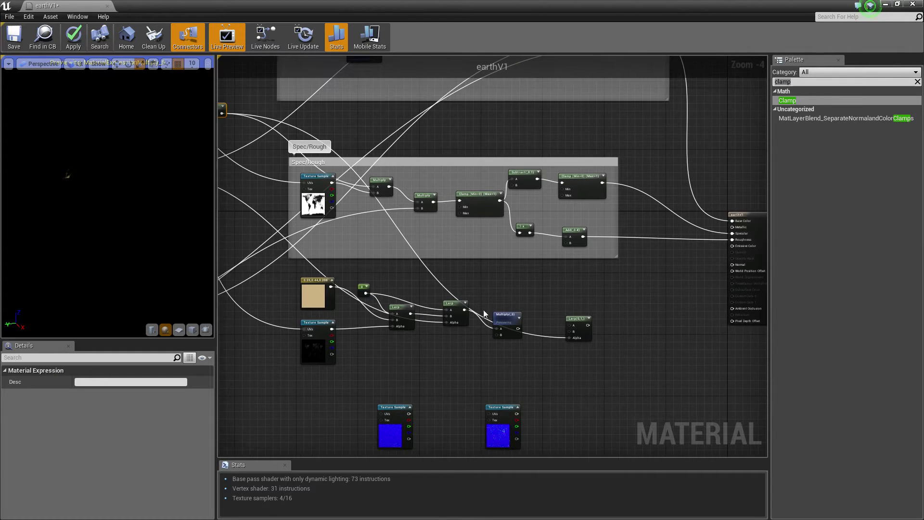
scroll(529, 312, "up", 3)
left_click(472, 264)
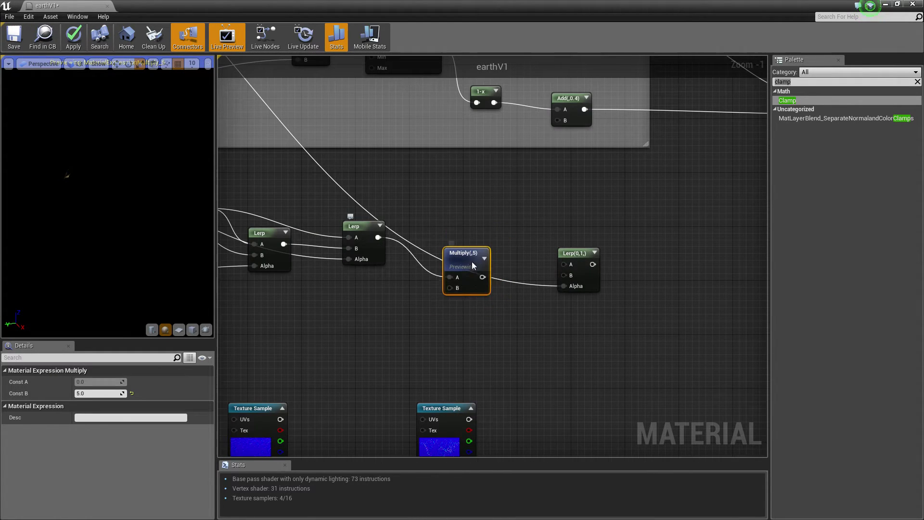
mouse_move(472, 264)
left_mouse_down()
mouse_move(466, 182)
mouse_move(459, 261)
left_mouse_up()
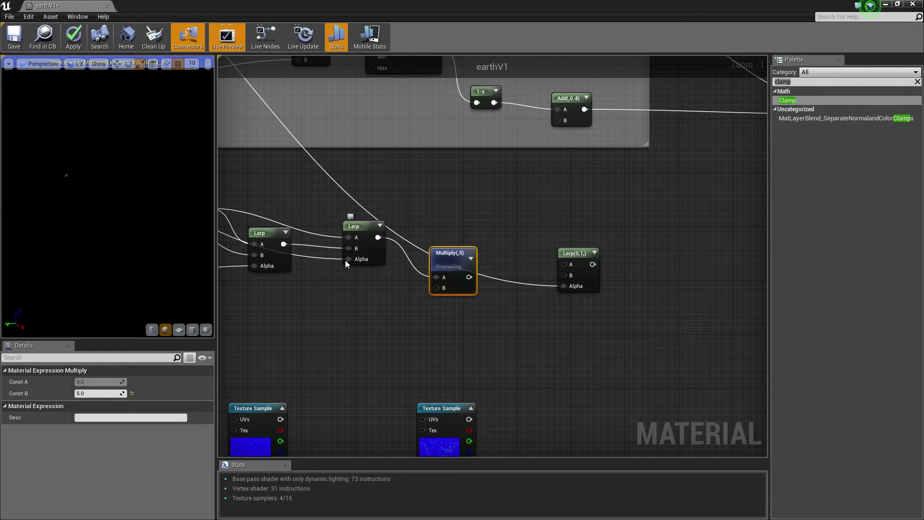
left_click_drag(568, 281, 566, 276)
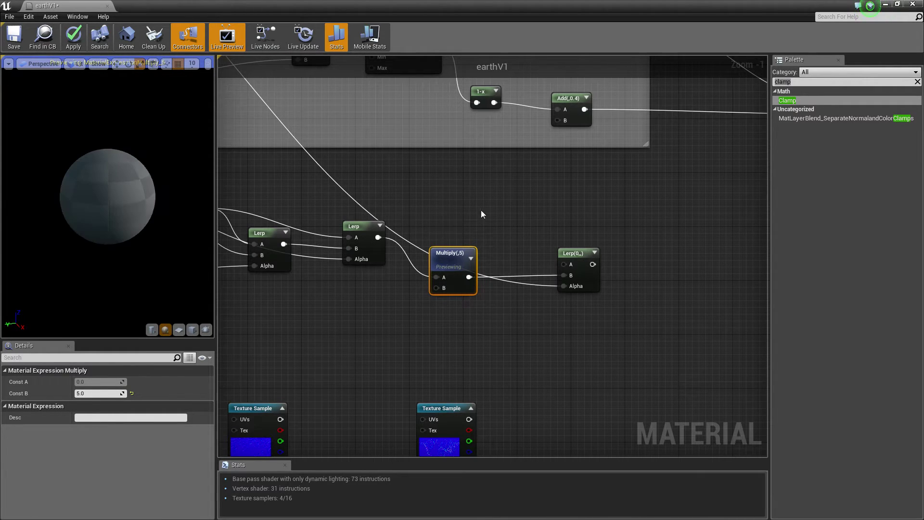
left_click(481, 210)
left_click_drag(495, 227, 564, 264)
- Preview the third Lerp on the sphere and inspect the masked city lights from several angles
left_click(576, 254)
key("space")
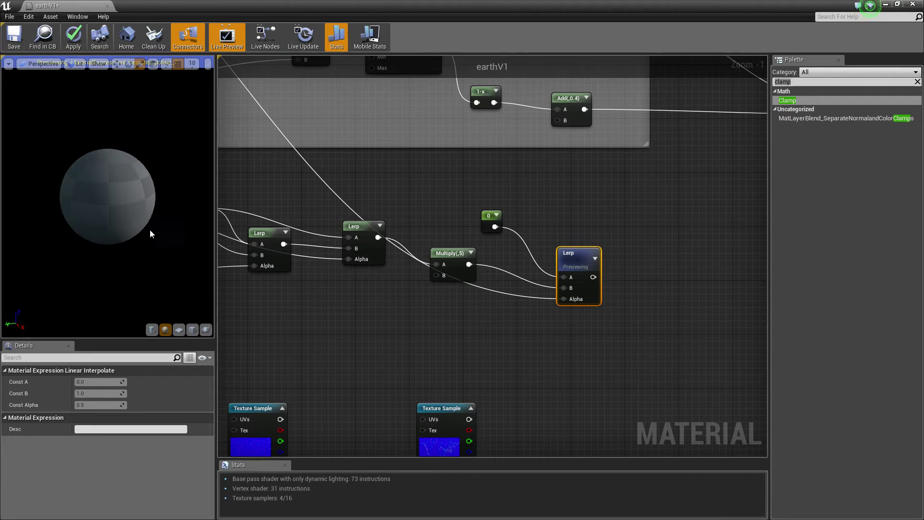
right_click_drag(113, 186, 113, 212)
left_click_drag(113, 185, 152, 170)
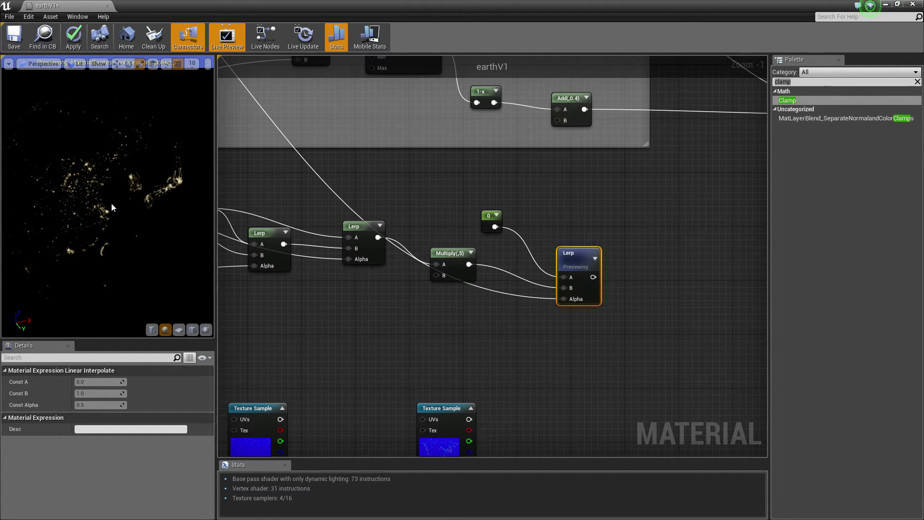
left_click_drag(68, 235, 112, 178)
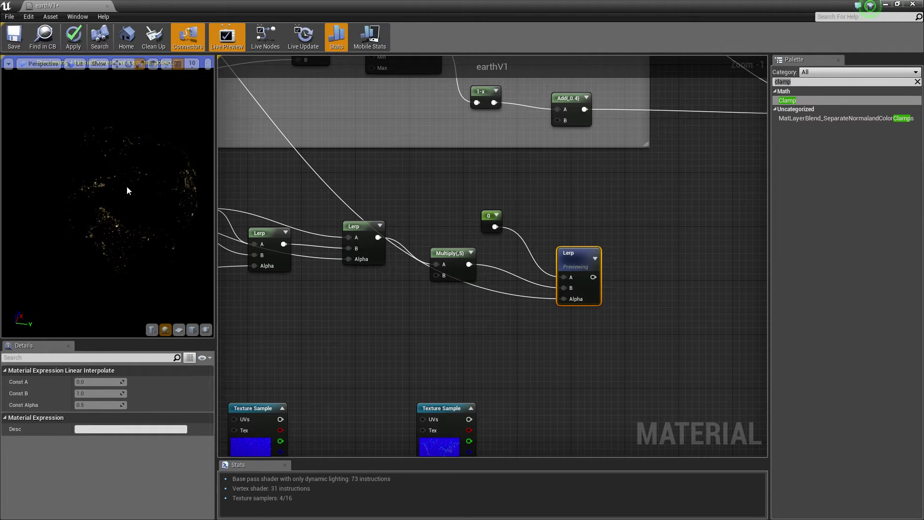
right_click_drag(141, 229, 140, 251)
left_click_drag(140, 229, 124, 229)
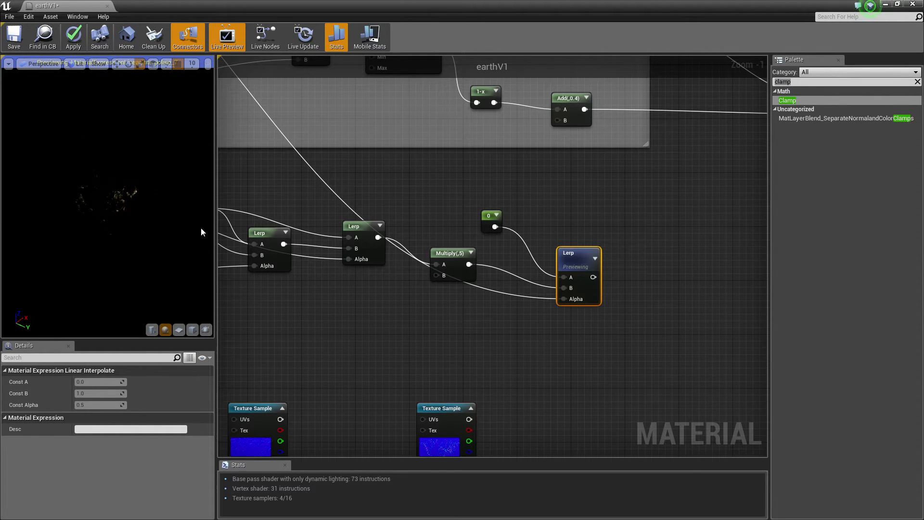
- Connect the third Lerp to the material's Emissive Color, stop previewing the node, and inspect the full material on the sphere
right_click_drag(703, 294, 499, 245)
scroll(453, 243, "down", 1)
right_click_drag(454, 221, 469, 339)
mouse_move(409, 338)
left_mouse_down()
mouse_move(426, 298)
mouse_move(404, 350)
left_mouse_up()
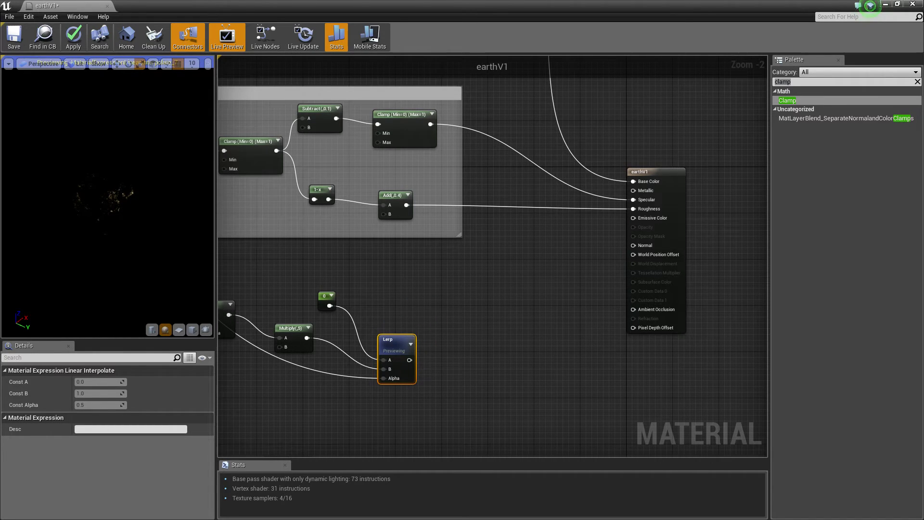
left_click_drag(412, 340, 634, 218)
right_click(397, 342)
left_click(415, 344)
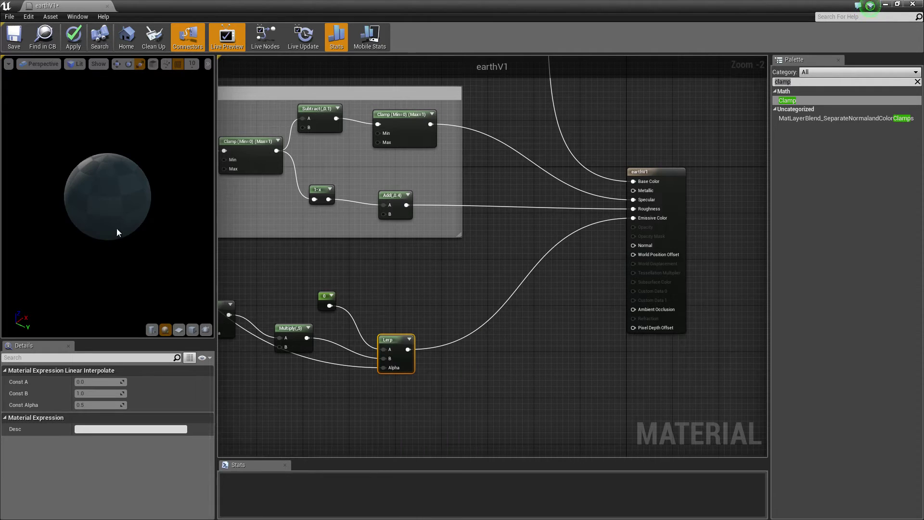
left_click_drag(123, 189, 159, 177)
scroll(159, 178, "up", 5)
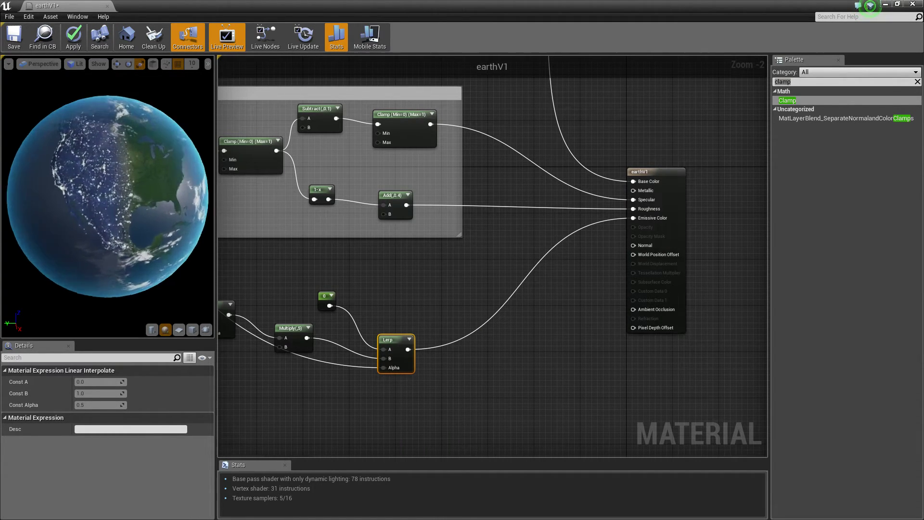
- Set the Const B of the city lights Multiply node to 50 and inspect the brightness on the preview sphere
right_click_drag(350, 255, 449, 232)
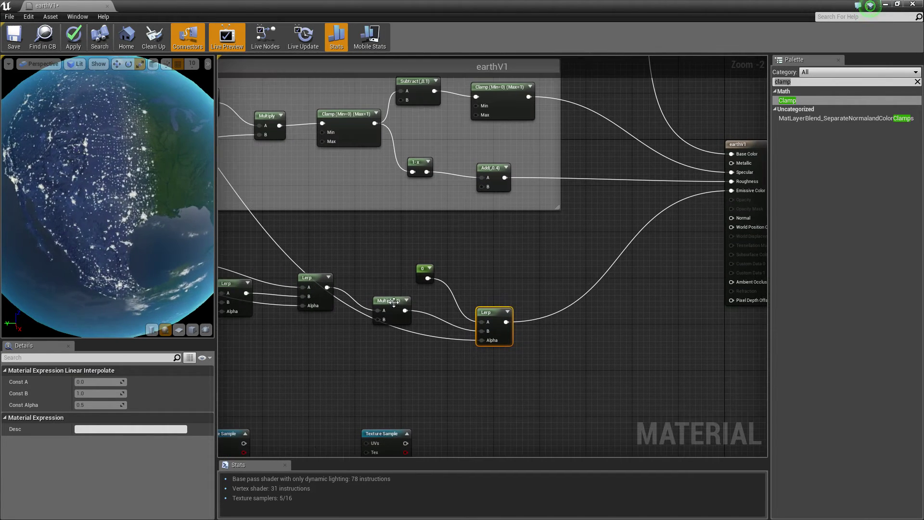
left_click(388, 301)
left_click(97, 393)
type("50")
key("Return")
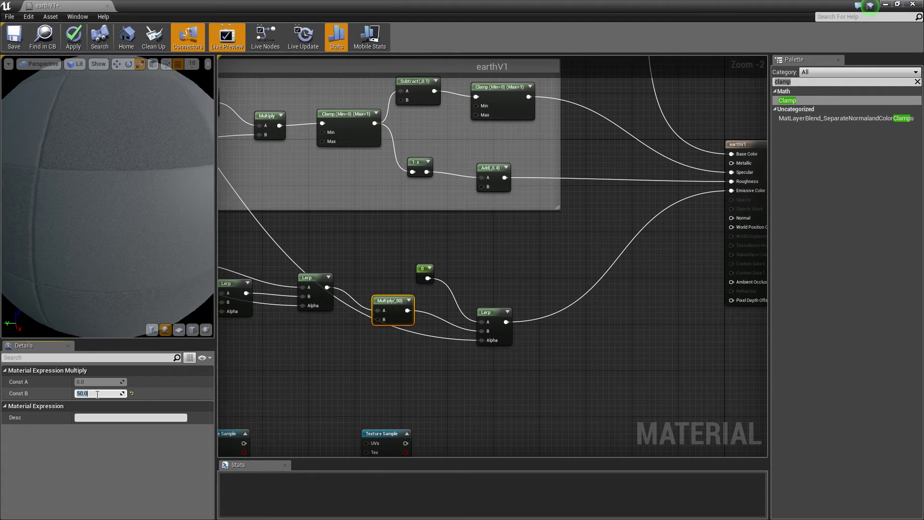
right_click_drag(112, 170, 112, 212)
left_click_drag(126, 211, 163, 214)
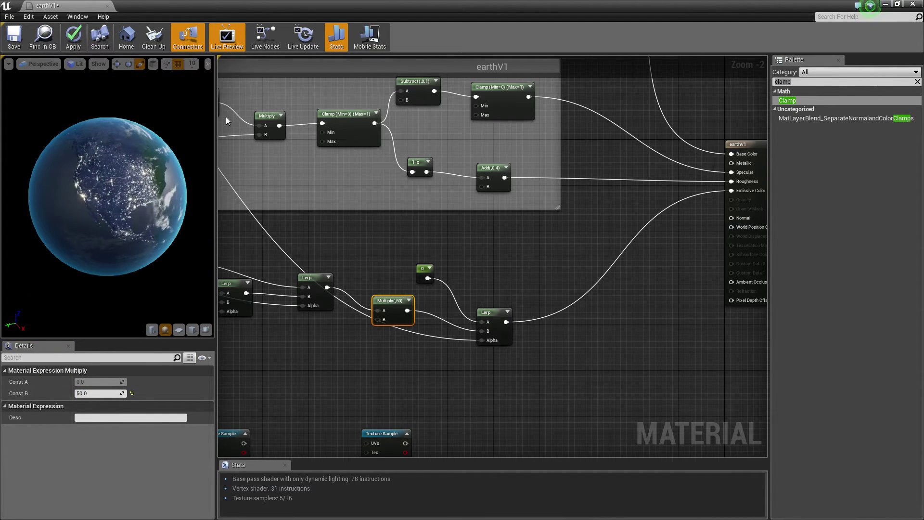
left_click_drag(348, 7, 455, 66)
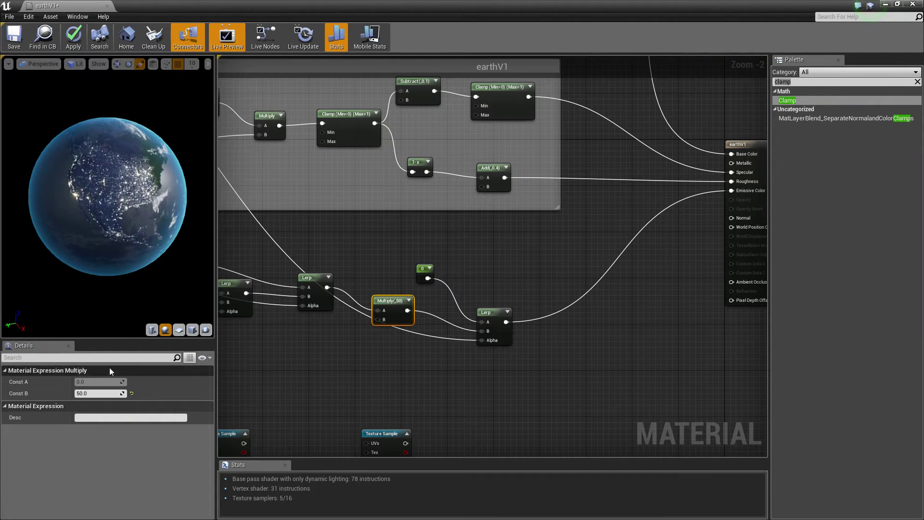
- Set the city lights Multiply node's Const B to 5 and apply the material
left_click(104, 394)
type("5.0")
key("Return")
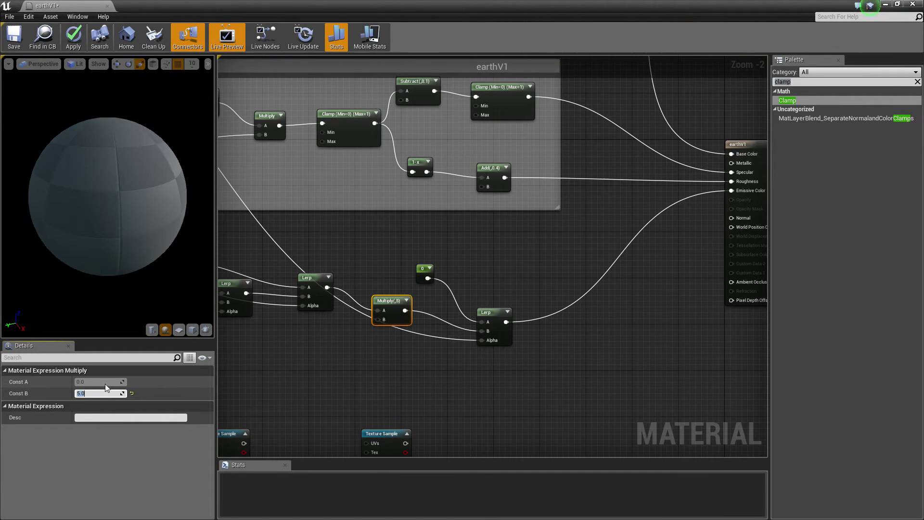
left_click(73, 38)
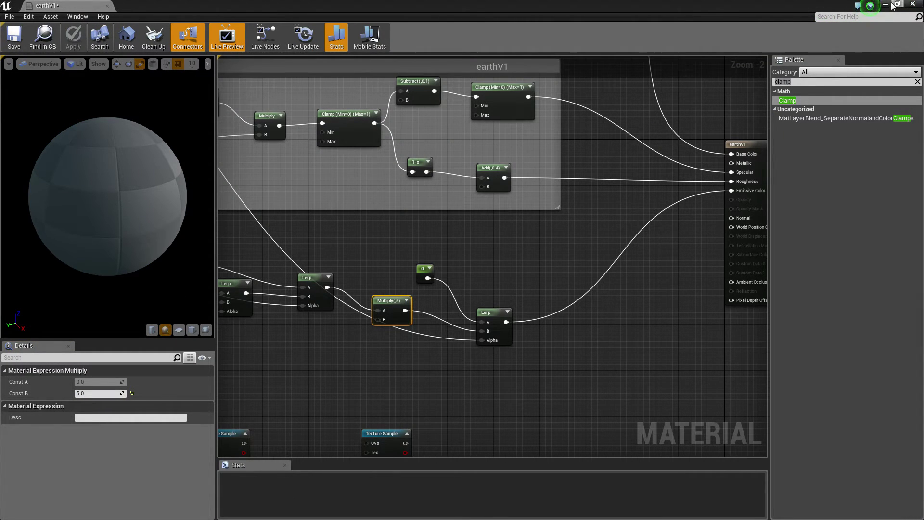
- Switch to the level editor, inspect the city lights and clouds around the Earth, and return to the earthV1 material
left_click(886, 4)
right_click_drag(466, 126, 640, 127)
key("a")
right_click_drag(453, 186, 453, 210)
key("w")
key("s")
right_click_drag(394, 165, 193, 144)
key("d")
key("d")
mouse_move(527, 234)
right_mouse_down()
mouse_move(452, 233)
mouse_move(527, 234)
right_mouse_up()
key("a")
key("w")
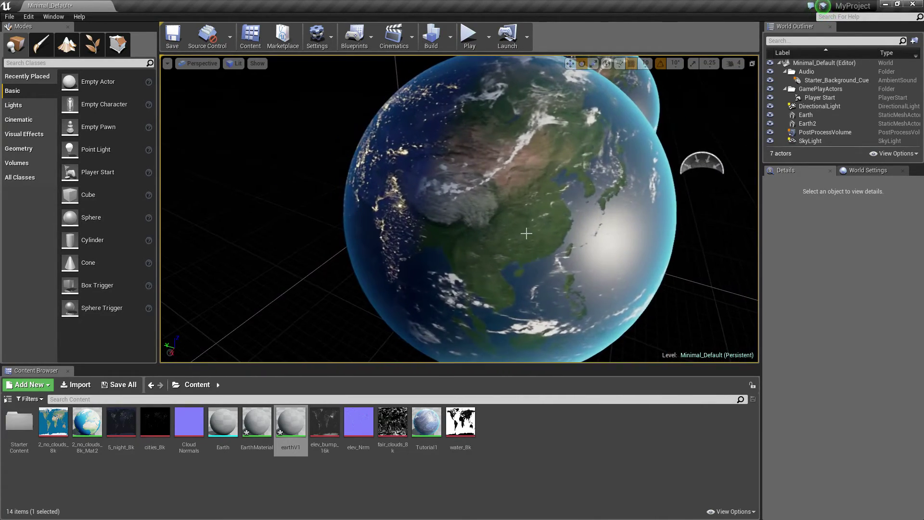
left_click(527, 233)
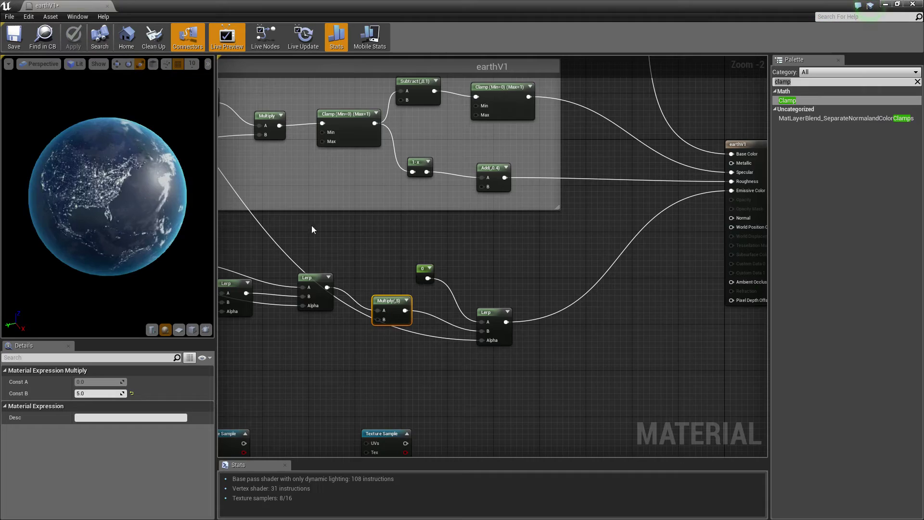
- Rearrange the two normal map Texture Samples and connect the Panner to the UVs of the elev_Nrm sample
right_click_drag(460, 293, 551, 241)
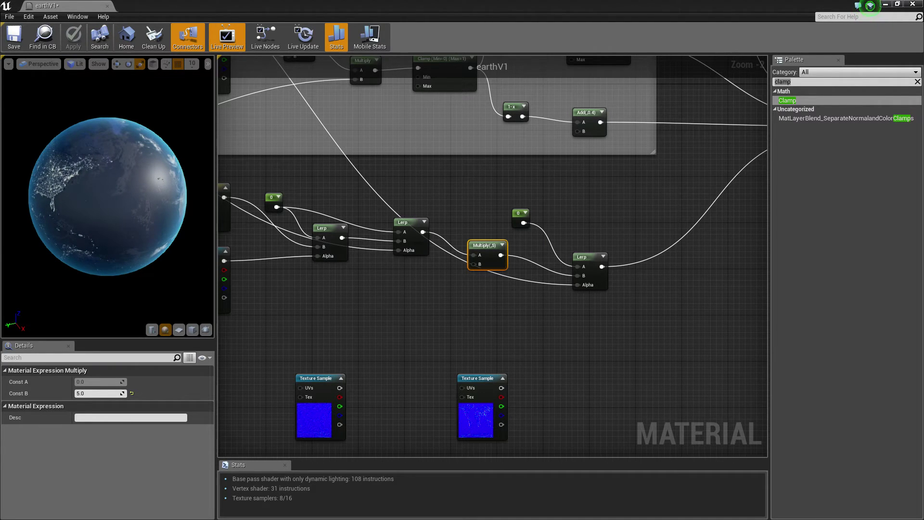
left_click(318, 382)
left_click_drag(469, 428, 449, 426)
mouse_move(339, 384)
left_mouse_down()
mouse_move(339, 394)
mouse_move(339, 372)
mouse_move(345, 394)
left_mouse_up()
right_click_drag(246, 192, 602, 368)
scroll(437, 211, "down", 1)
right_click_drag(437, 211, 508, 312)
left_click_drag(300, 155, 568, 309)
- Check the CloudNormals sample's texture, examine the fair_clouds_8k texture used in the CloudAlpha section, and close the texture editor
right_click_drag(387, 282, 326, 274)
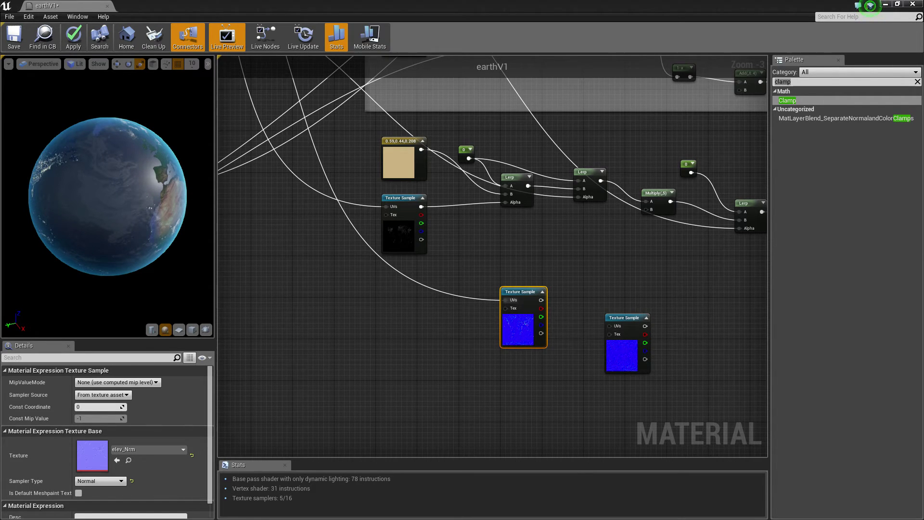
left_click(632, 322)
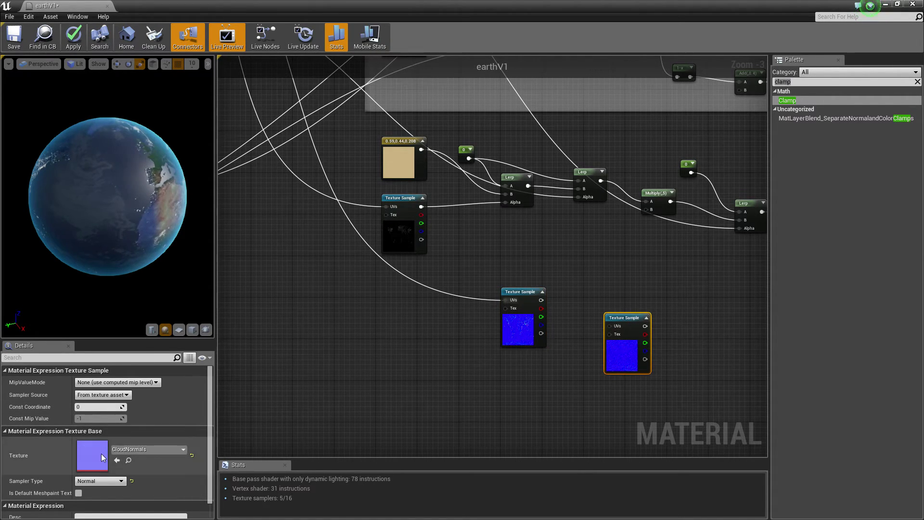
right_click_drag(347, 111, 617, 395)
right_click_drag(520, 271, 575, 462)
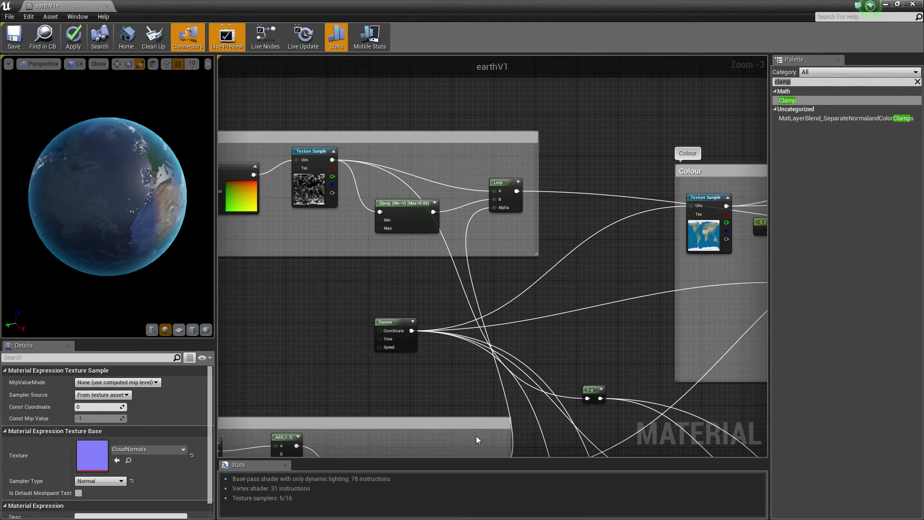
right_click_drag(482, 433, 663, 519)
left_click(512, 297)
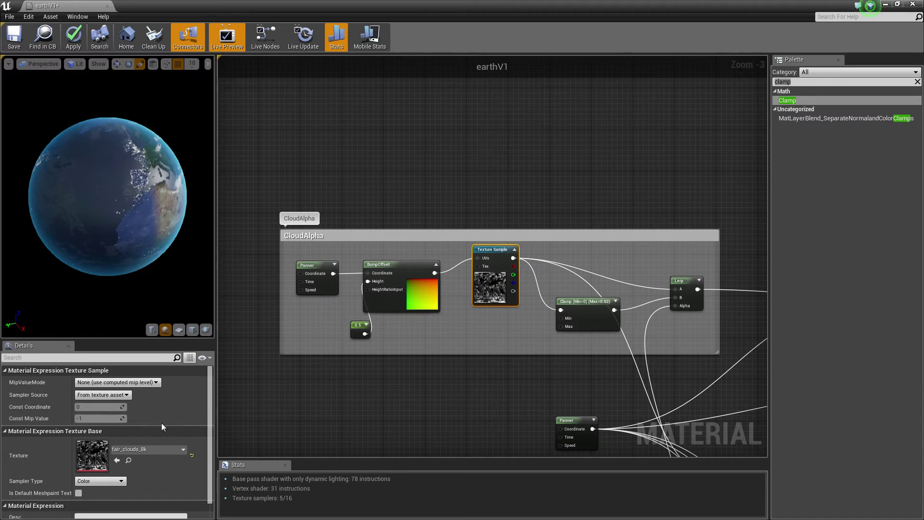
double_click(92, 455)
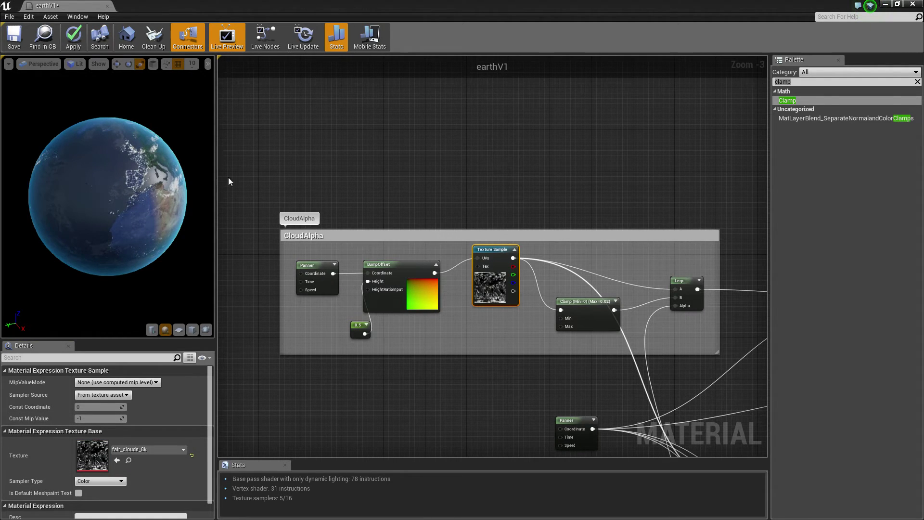
scroll(430, 232, "down", 8)
scroll(429, 232, "up", 2)
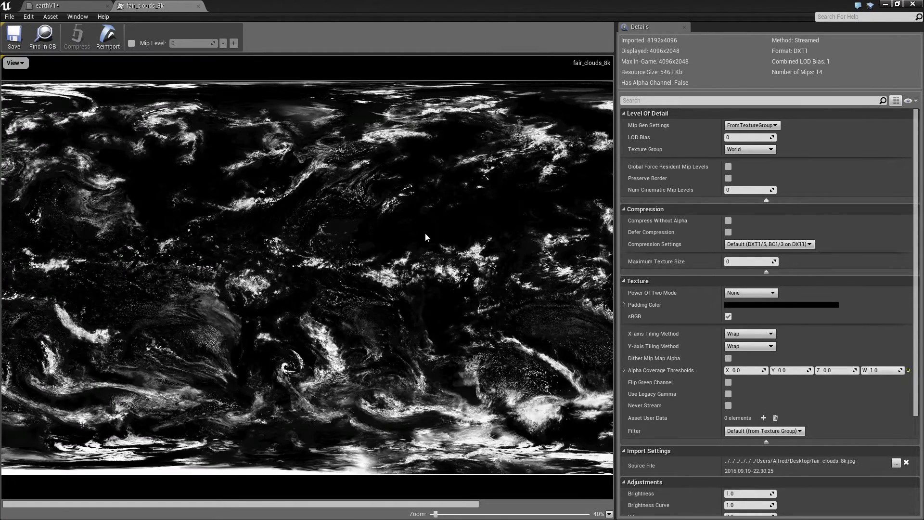
scroll(426, 233, "down", 2)
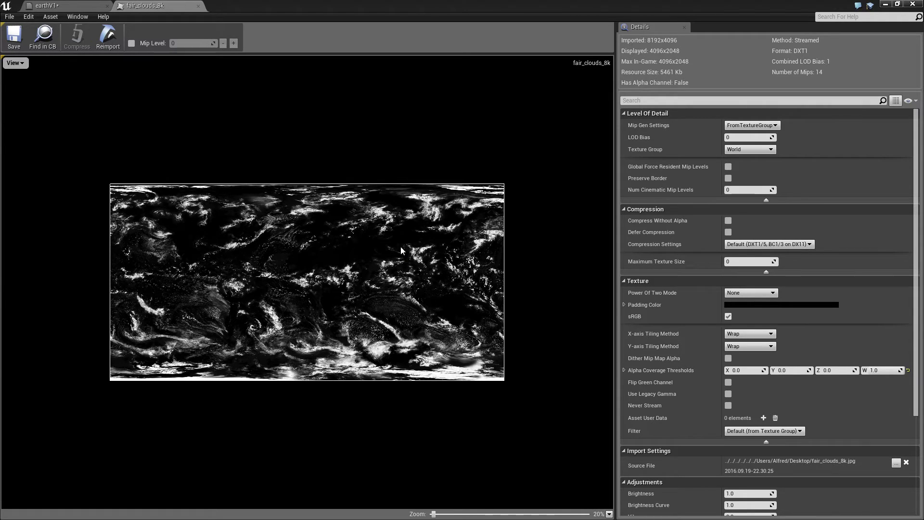
left_click(198, 6)
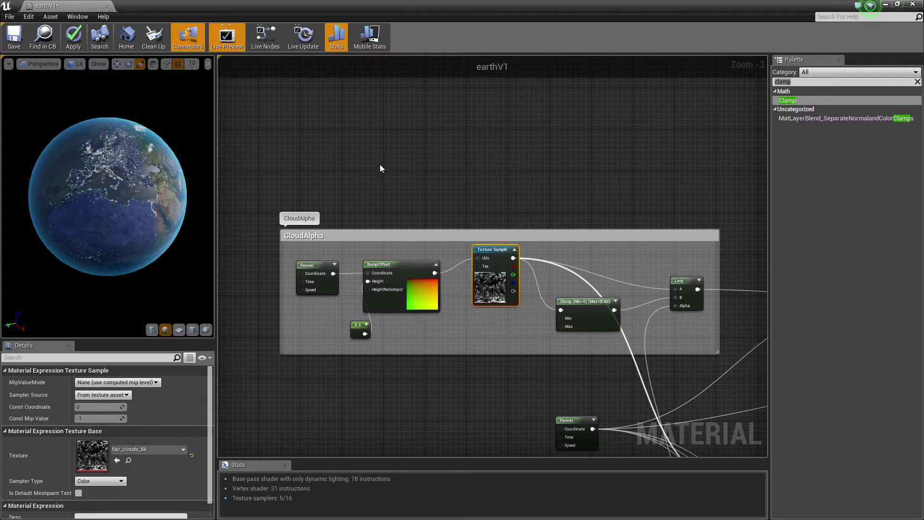
- Connect the output of the CloudAlpha section's BumpOffset node to the UVs of the CloudNormals Texture Sample
right_click_drag(477, 278, 451, 250)
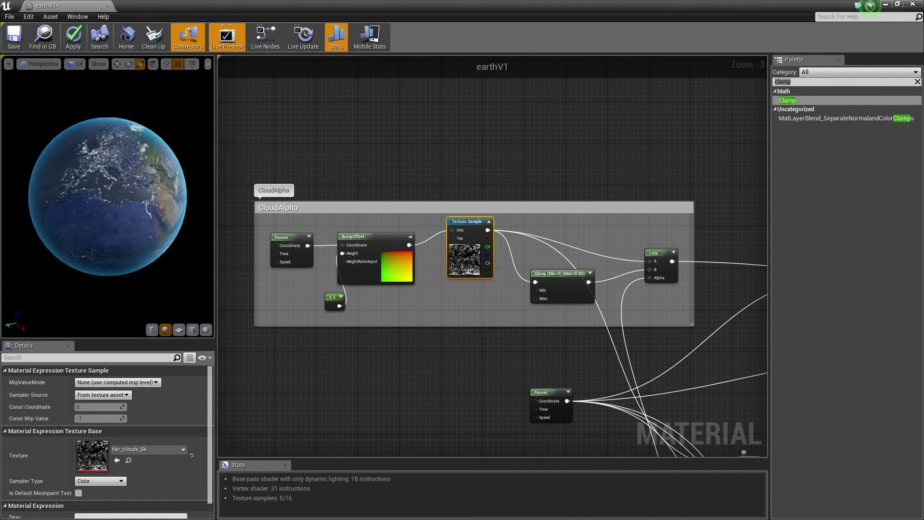
left_click_drag(384, 279, 377, 279)
right_click_drag(480, 222, 419, 194)
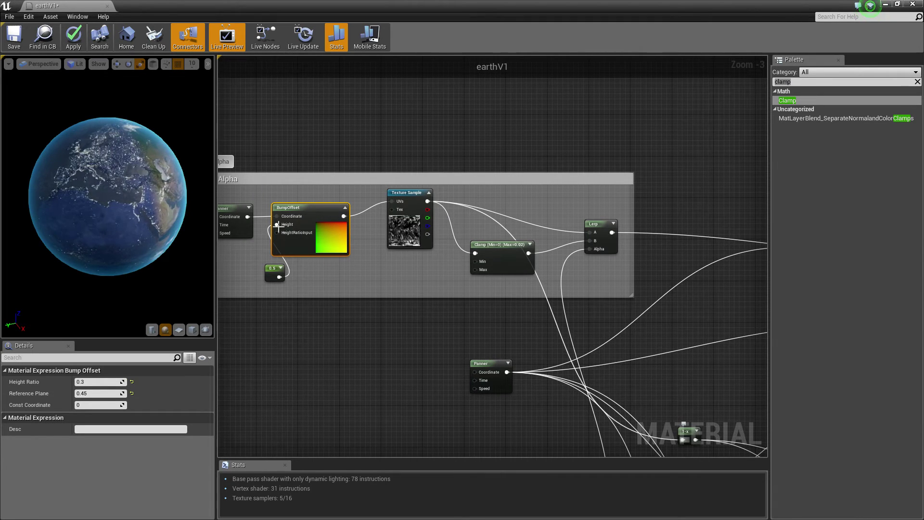
left_click_drag(348, 290, 355, 274)
right_click_drag(288, 334, 349, 343)
left_click_drag(406, 224, 578, 233)
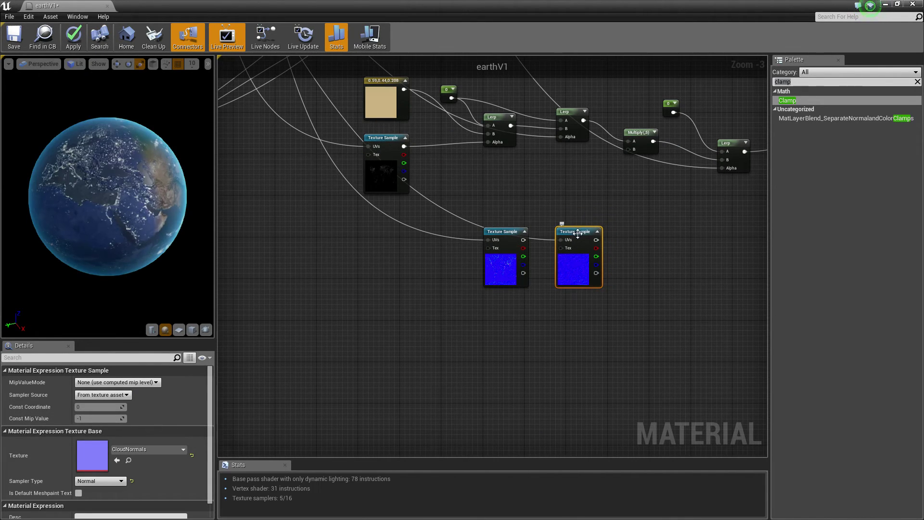
- Preview the CloudNormals Texture Sample up close on the globe, followed by the elev_Nrm Texture Sample
right_click(579, 240)
left_click(606, 283)
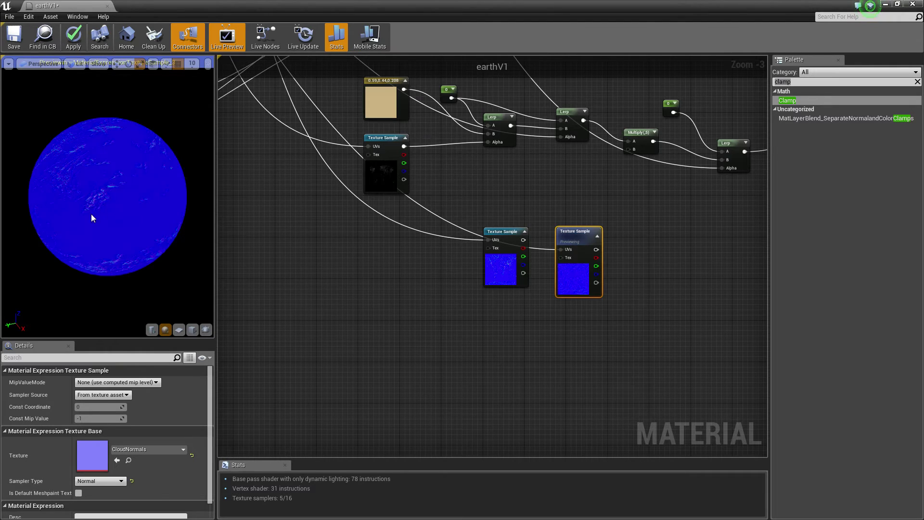
scroll(121, 201, "up", 3)
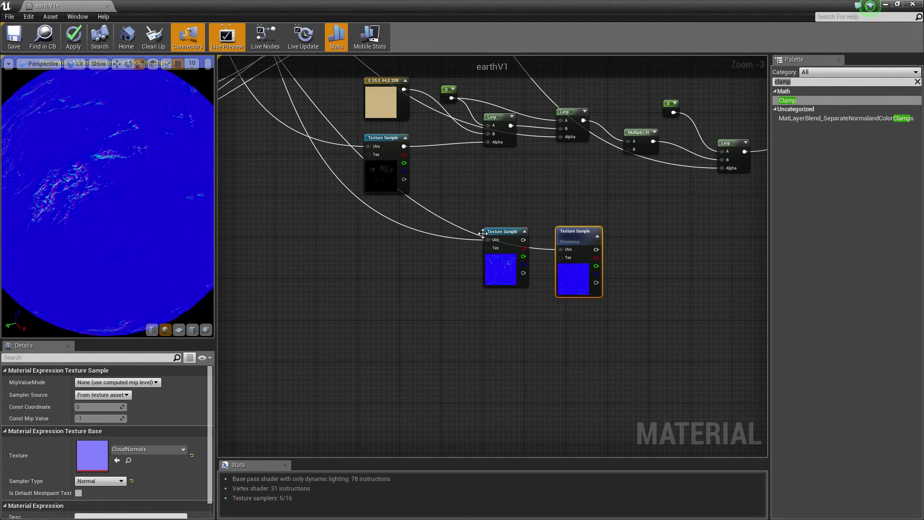
right_click(502, 232)
left_click(521, 272)
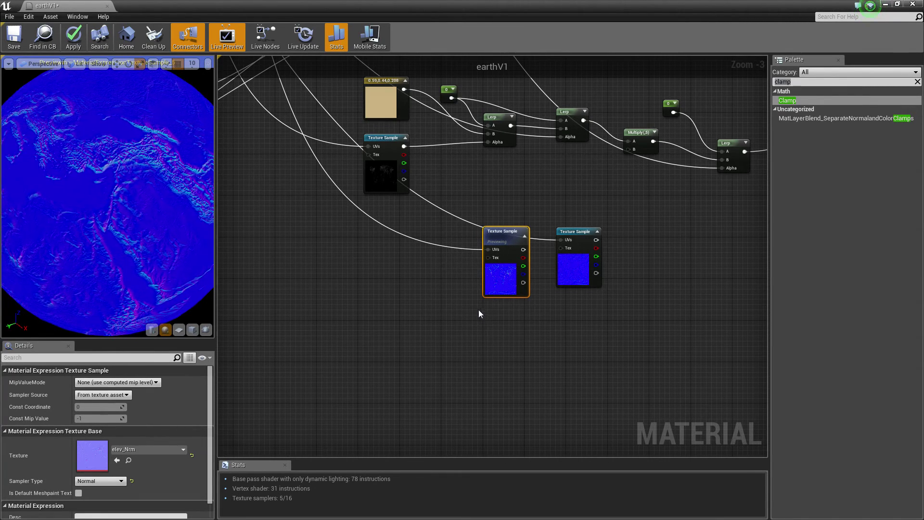
- Open the elev_Nrm texture and examine its normal map and Flip Green Channel option
double_click(92, 455)
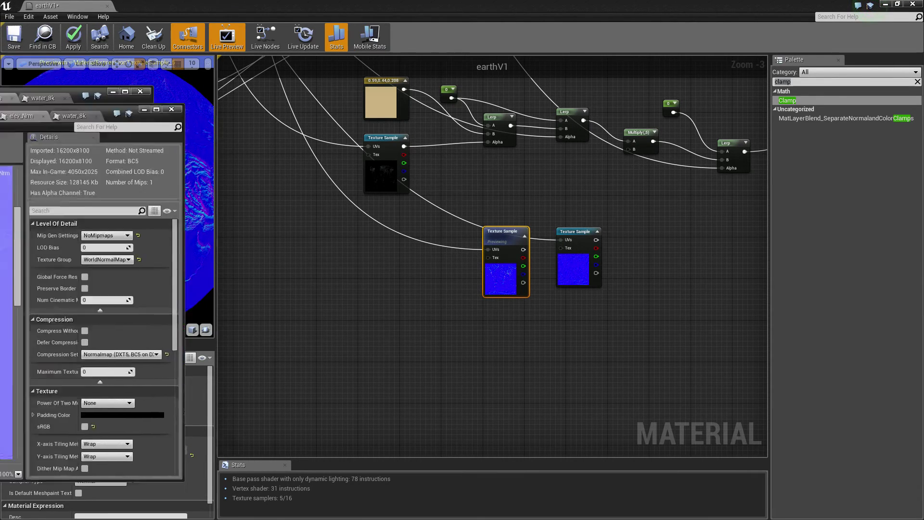
scroll(496, 228, "down", 5)
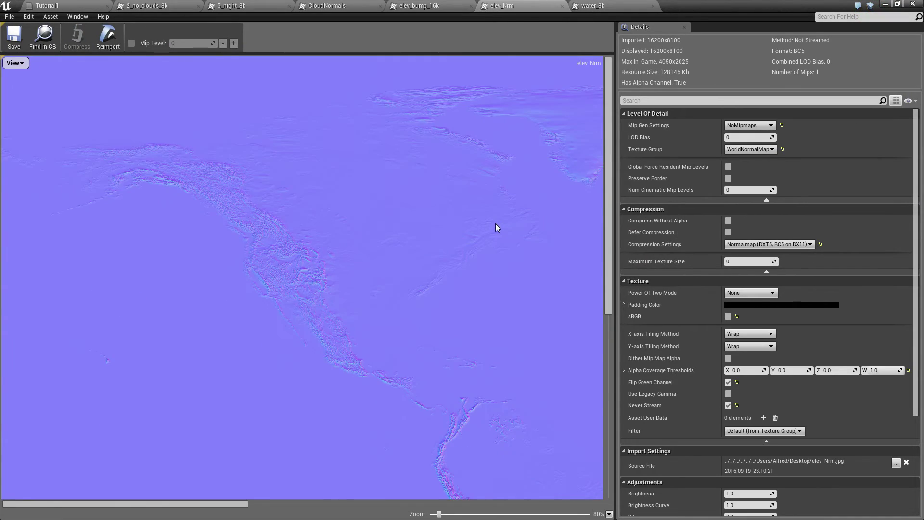
scroll(496, 228, "up", 2)
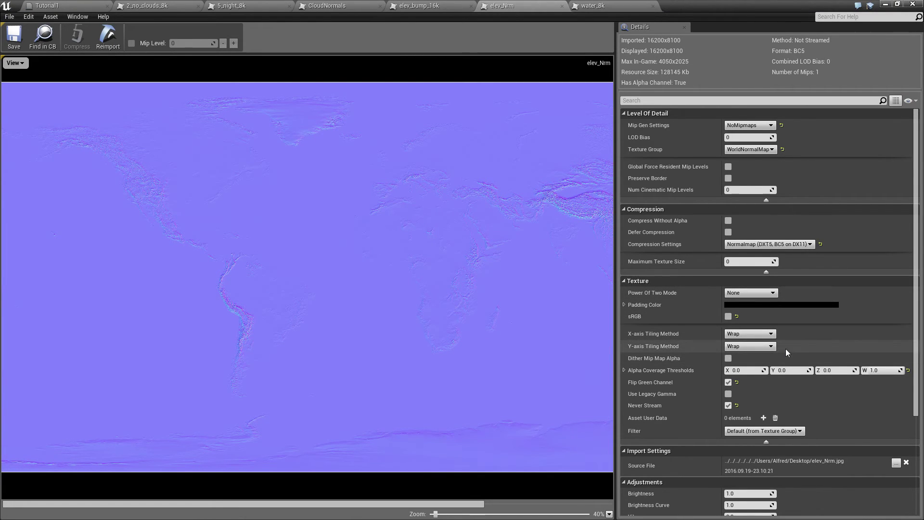
left_click(728, 384)
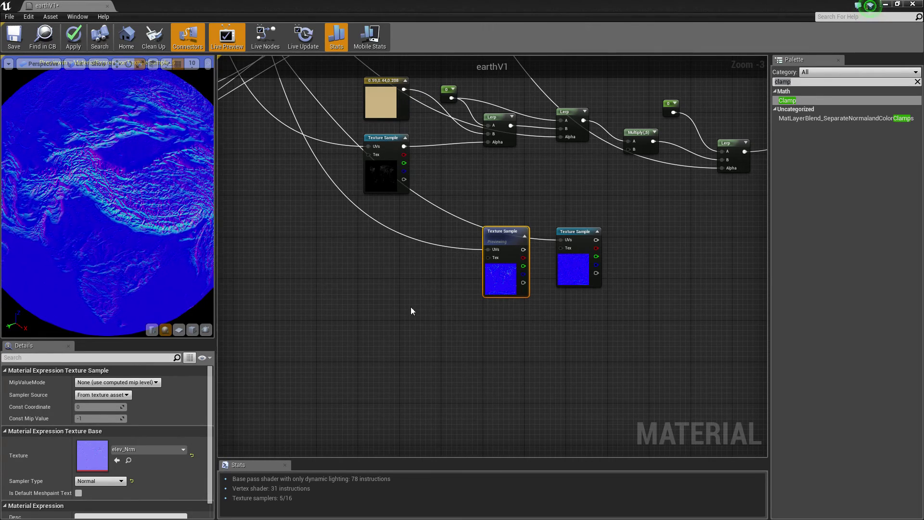
- Move the elev_Nrm Texture Sample away from the CloudNormals sample to a spot diagonally below it
right_click_drag(411, 311, 451, 304)
left_click_drag(557, 266, 522, 264)
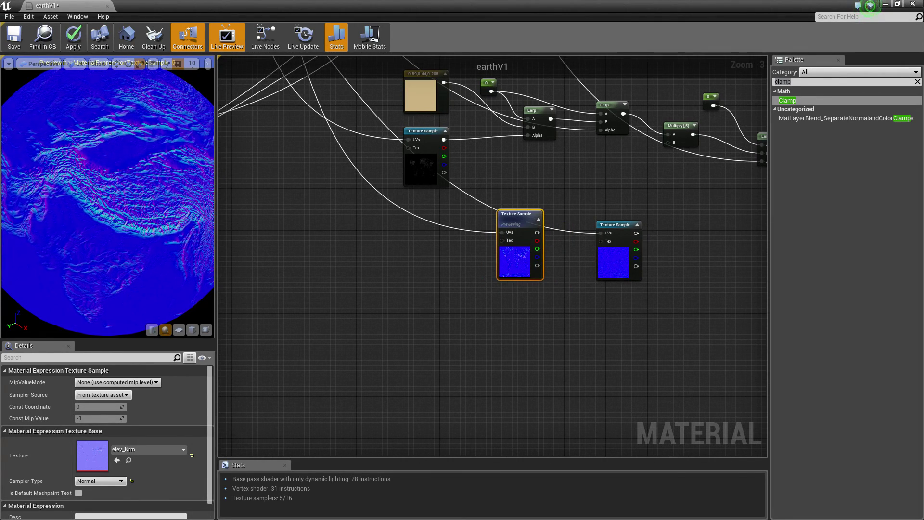
right_click_drag(415, 312, 315, 245)
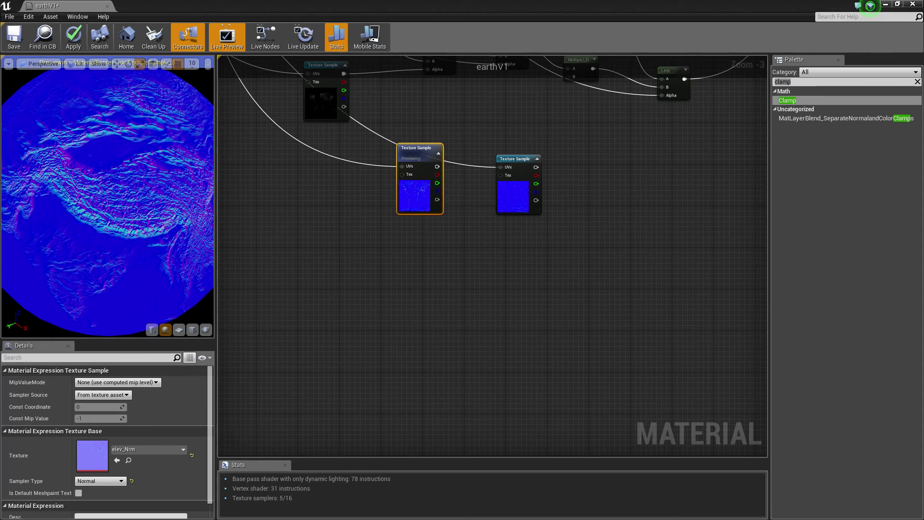
left_click_drag(400, 196, 437, 258)
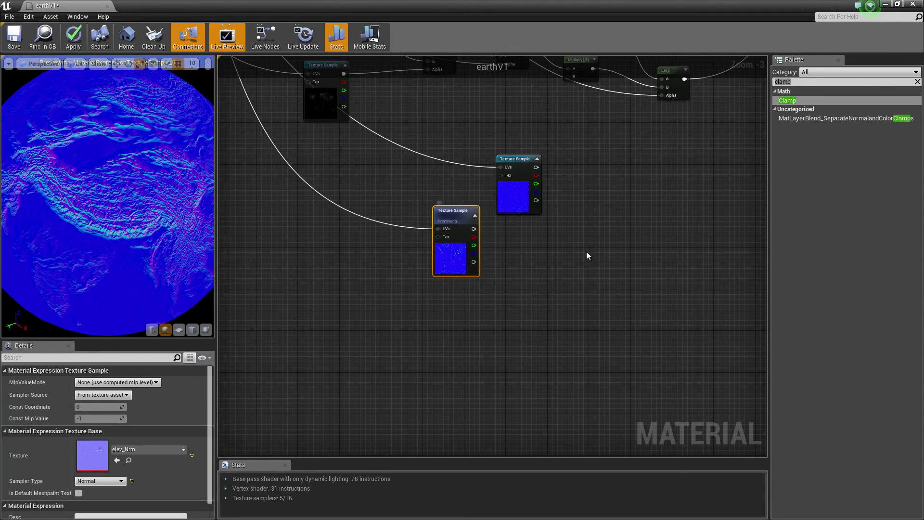
- Add a Lerp node beside the normal map samples and connect the CloudAlpha section's cloud texture output to its Alpha
right_click_drag(587, 252, 549, 262)
left_click(568, 236)
key("l")
left_click(529, 181)
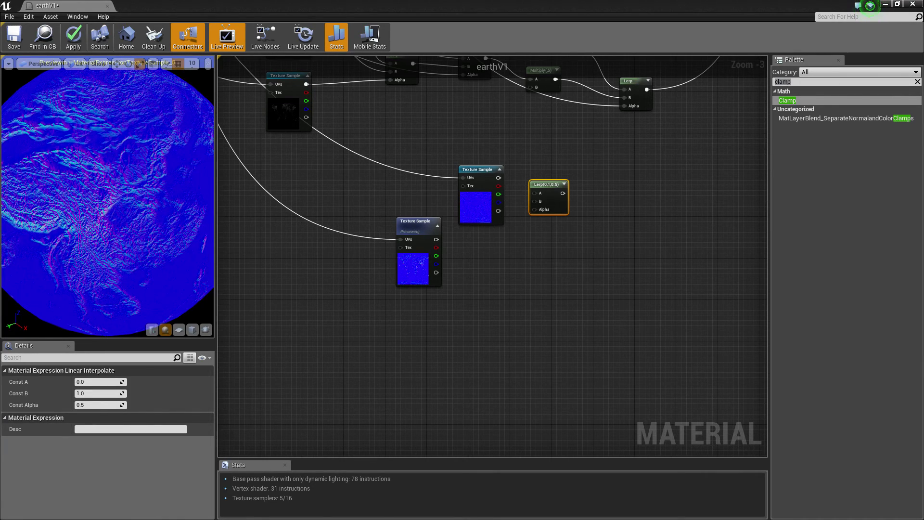
scroll(445, 138, "down", 2)
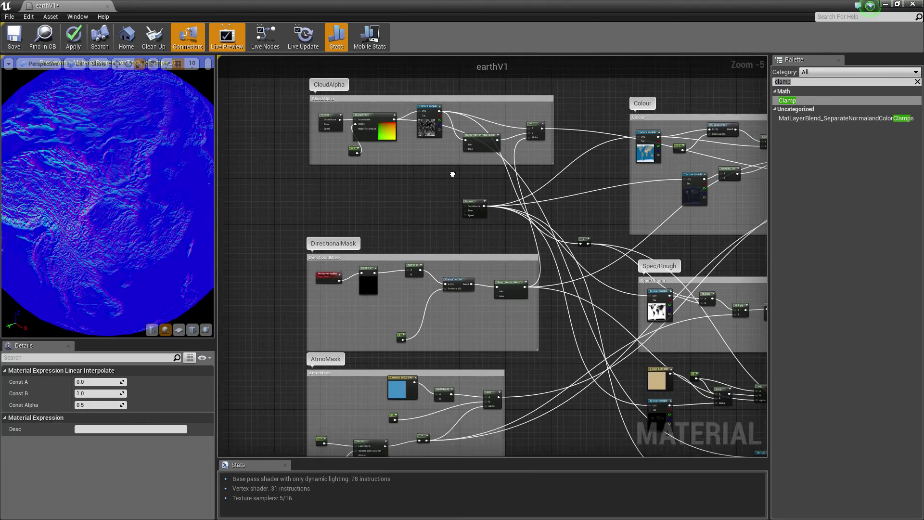
left_click_drag(438, 129, 586, 370)
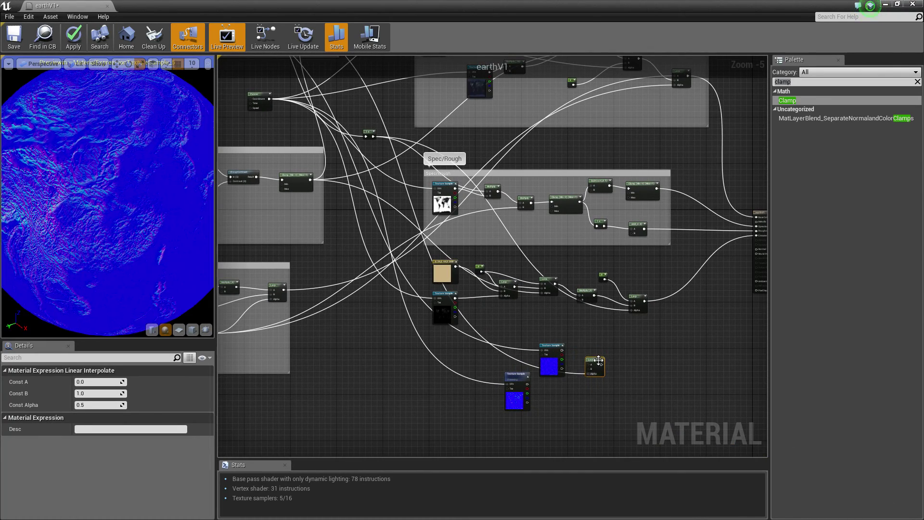
- Place the elev_Nrm sample above the CloudNormals sample, connecting elev_Nrm to the new Lerp's A and CloudNormals to its B
scroll(578, 374, "up", 3)
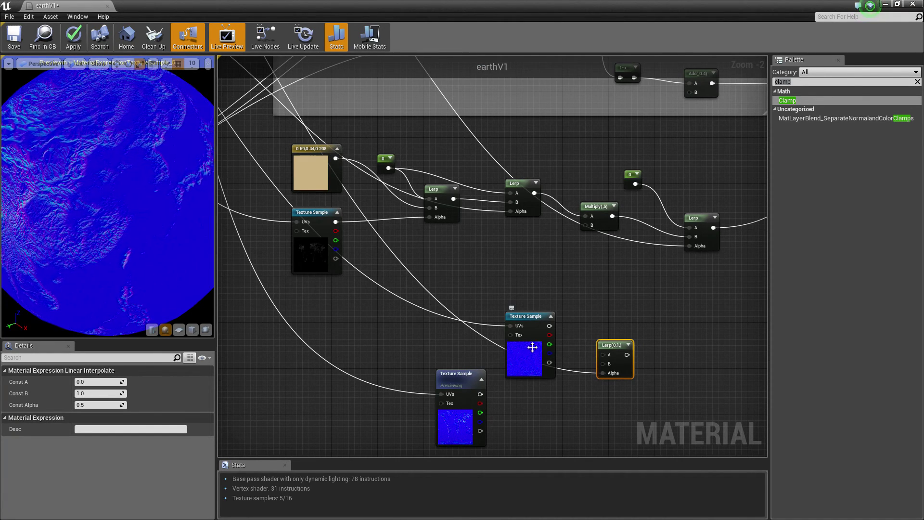
right_click(495, 311)
right_click_drag(501, 361, 344, 329)
right_click_drag(660, 274, 538, 179)
scroll(538, 179, "up", 2)
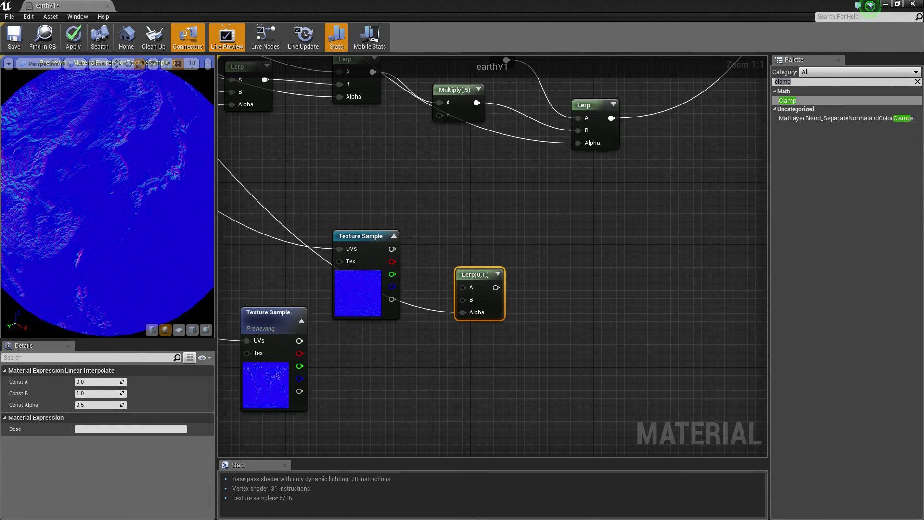
left_click_drag(368, 295, 350, 385)
left_click_drag(246, 341, 281, 242)
left_click_drag(276, 315, 334, 196)
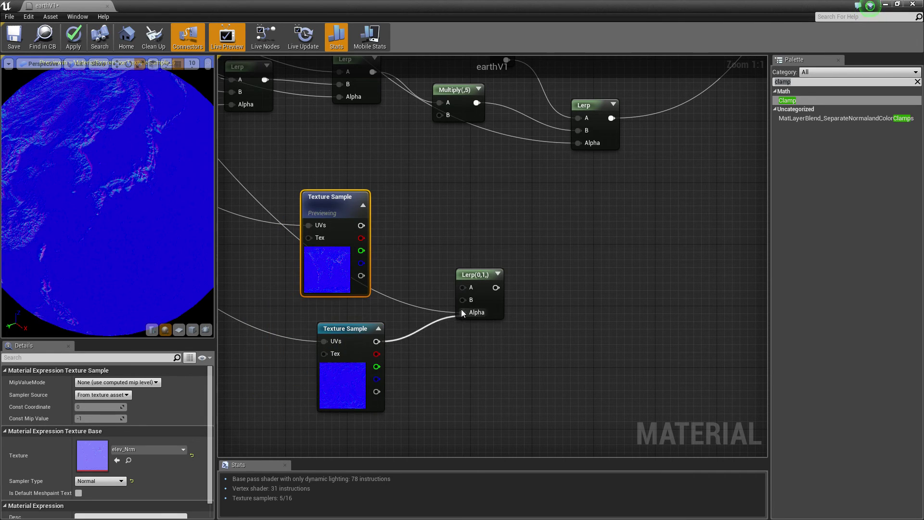
left_click_drag(361, 226, 462, 287)
- Preview the normal map Lerp node and inspect the blended normals around the globe
right_click(462, 273)
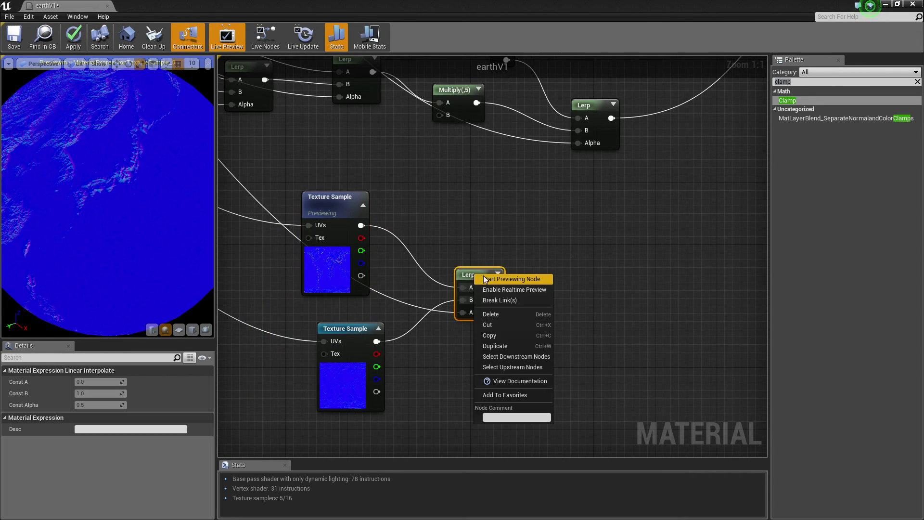
left_click(484, 278)
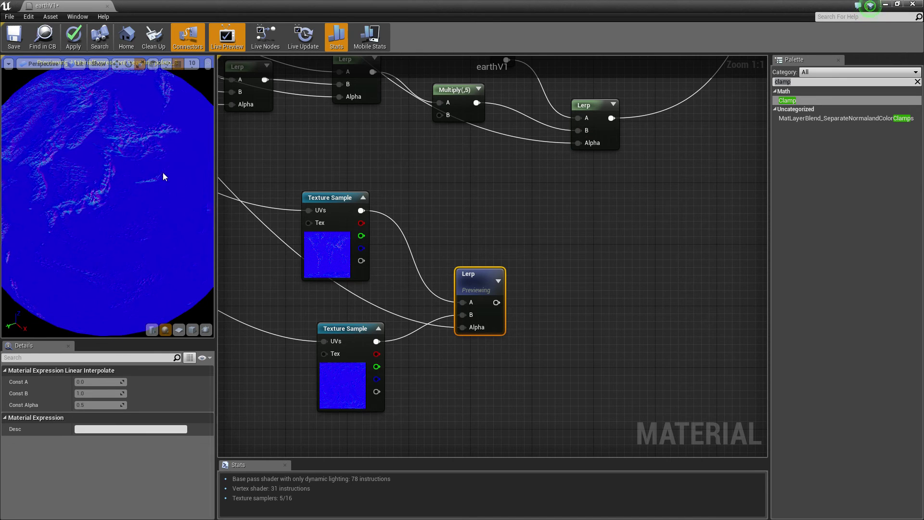
right_click_drag(132, 219, 132, 173)
left_click_drag(132, 215, 101, 215)
scroll(107, 225, "down", 5)
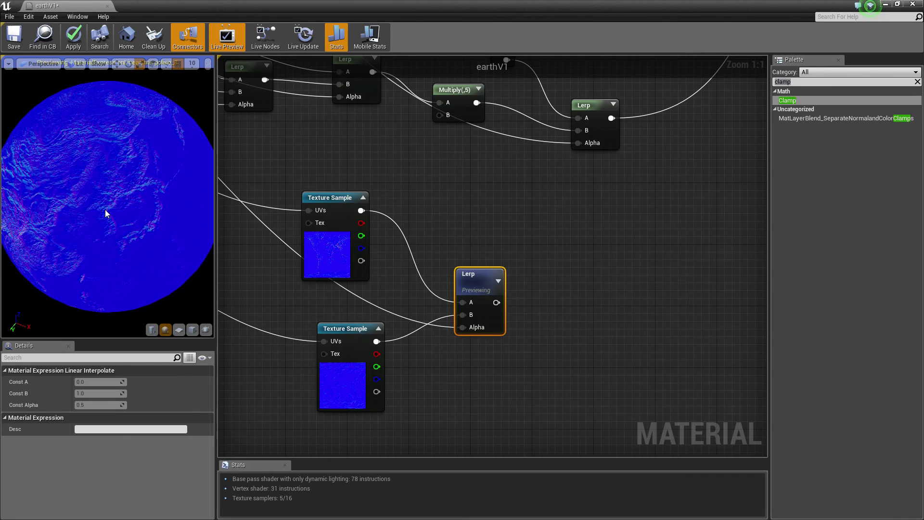
- Connect the normal map Lerp's output to the material's Normal input and stop previewing the Lerp
right_click_drag(503, 188, 446, 182)
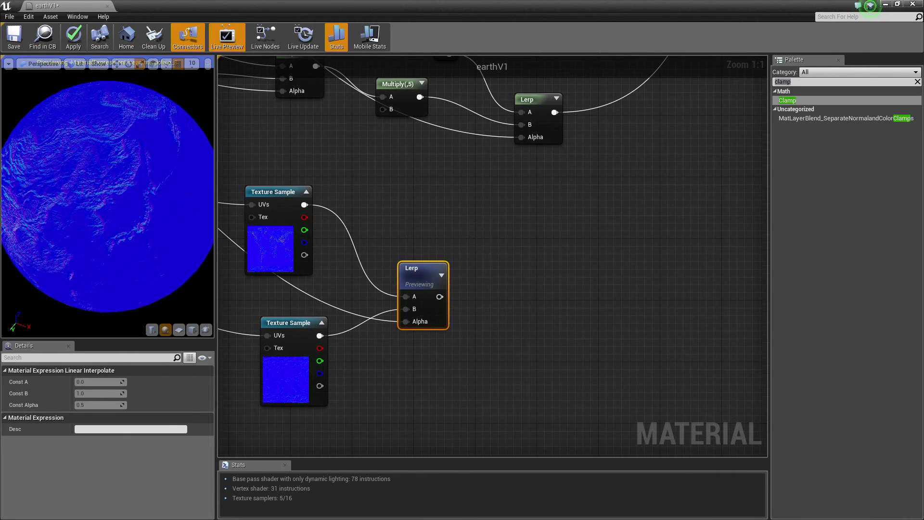
right_click_drag(433, 262, 395, 319)
scroll(432, 333, "down", 3)
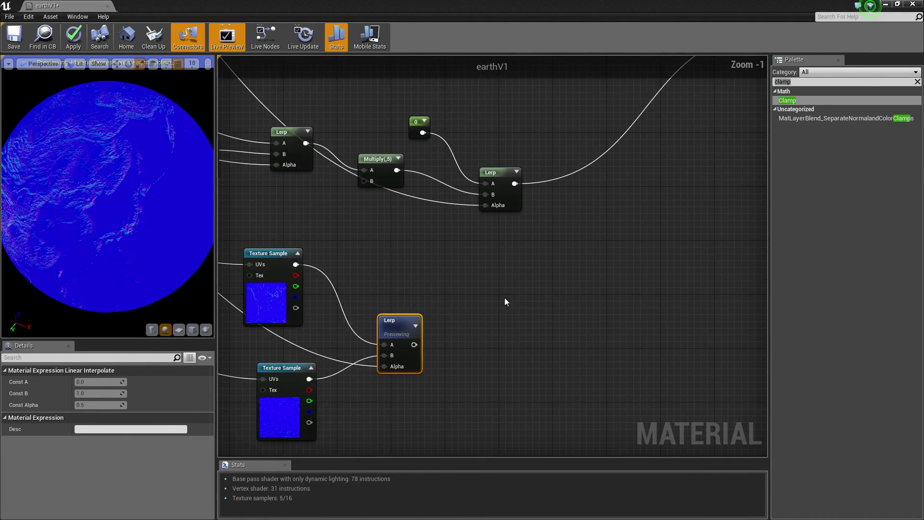
left_click_drag(426, 334, 588, 222)
left_click_drag(709, 127, 706, 118)
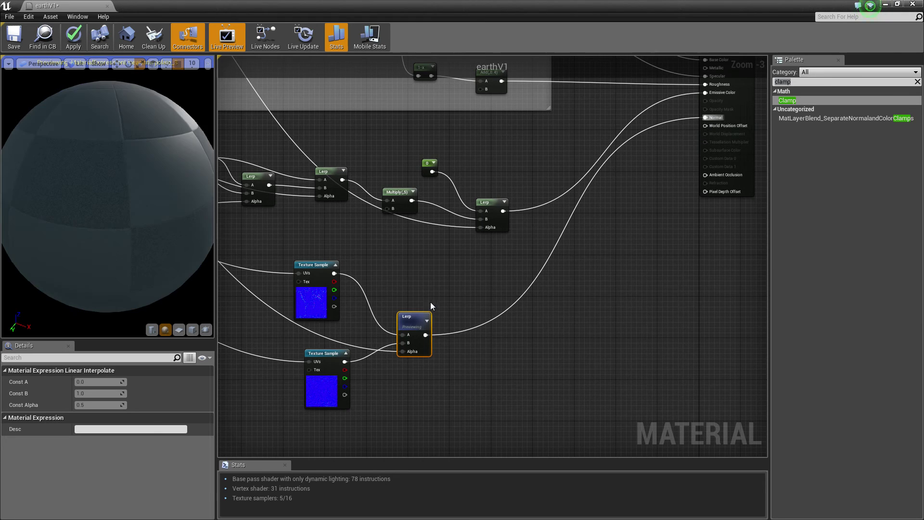
right_click(422, 318)
left_click(458, 320)
- Group the city lights nodes in a comment box titled Emmisive
left_click_drag(276, 188, 704, 317)
type("cc")
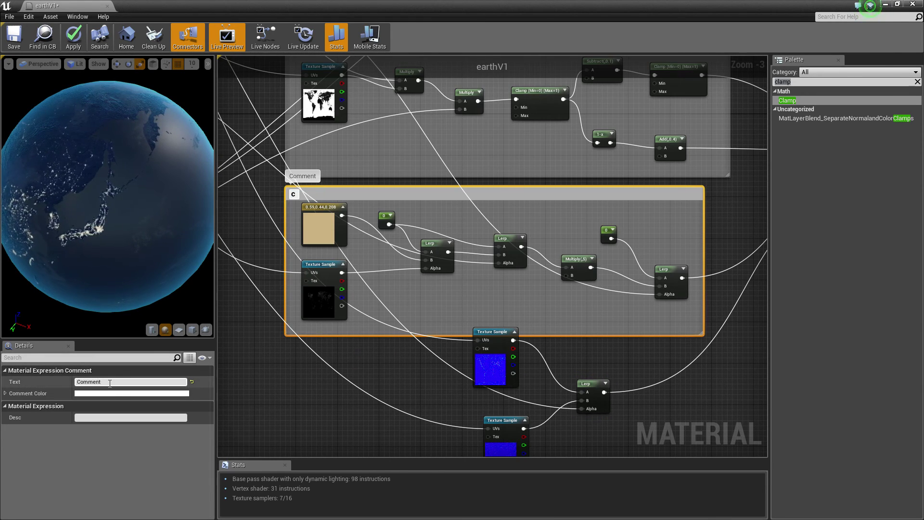
left_click(109, 383)
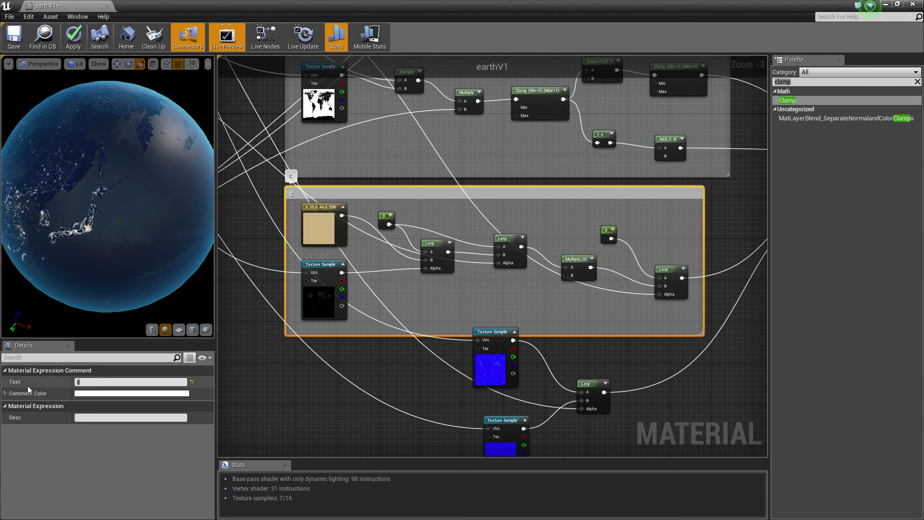
left_click(94, 383)
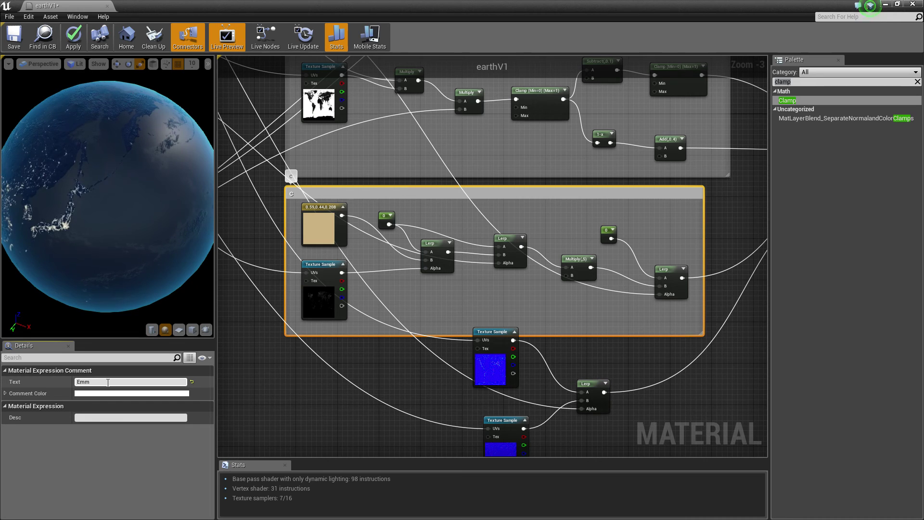
- Move the two normal map samples and their Lerp clear of the Emmisive box and group them in a comment titled Normals
right_click_drag(460, 374, 433, 280)
left_click_drag(400, 262, 561, 368)
left_click_drag(459, 265, 417, 322)
key("c")
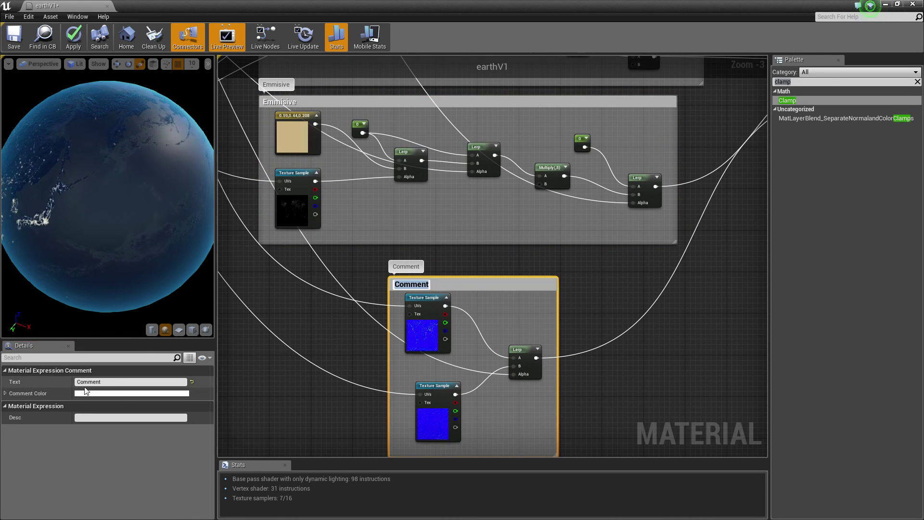
type("Normals")
key("Return")
- Apply the changes to the earthV1 material
scroll(412, 239, "down", 3)
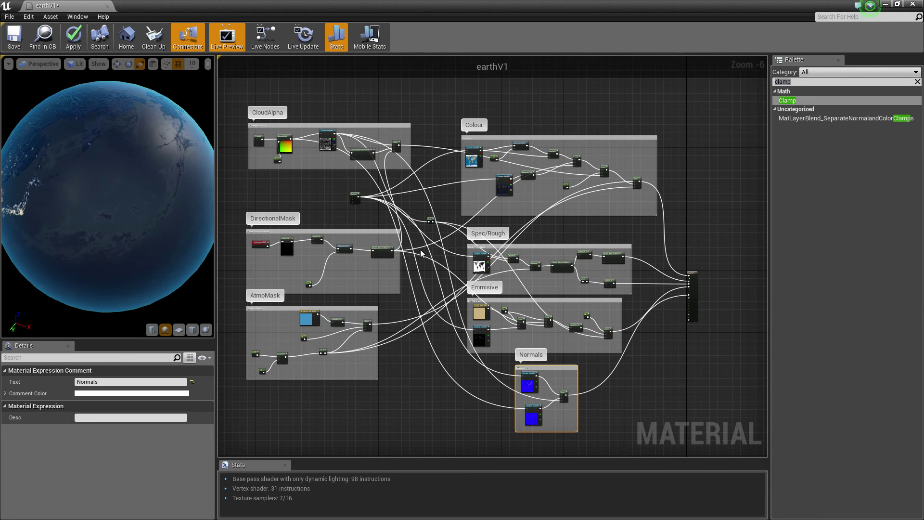
left_click(306, 318)
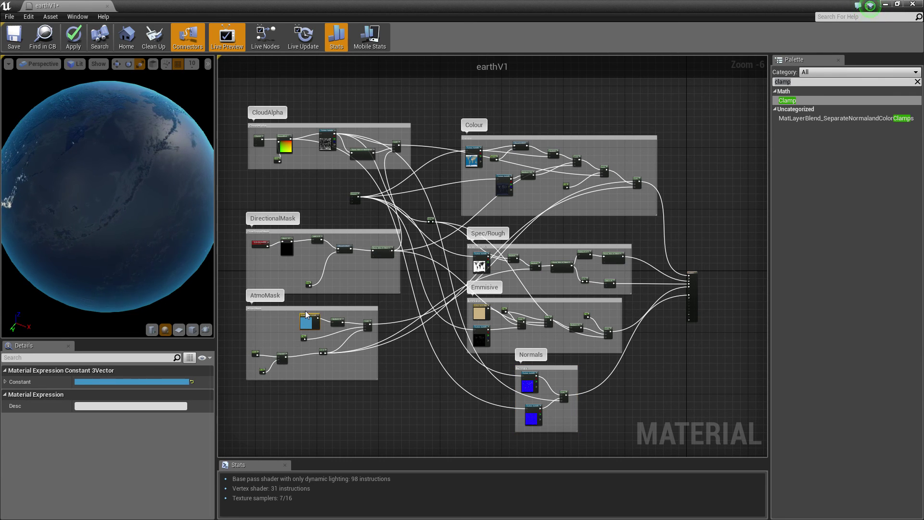
left_click(73, 36)
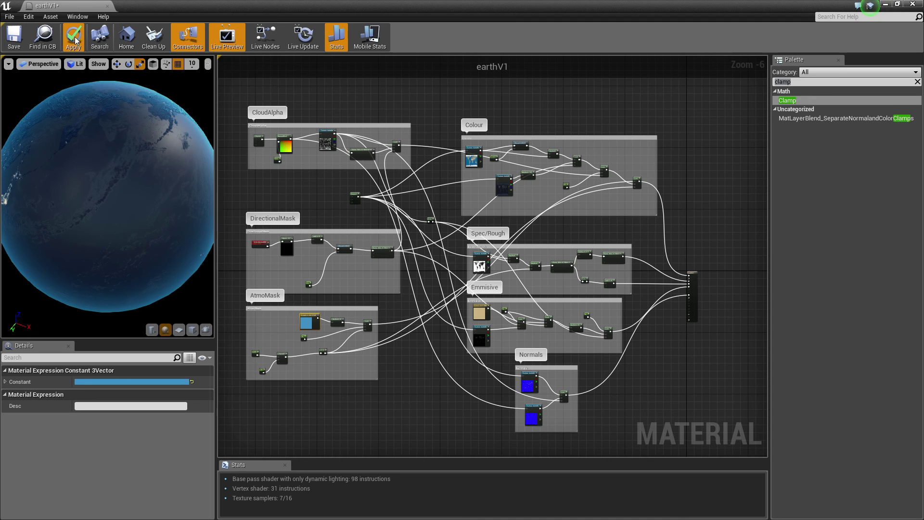
- Switch to the level editor, deselect Earth2, and inspect both Earth spheres from different angles
left_click(890, 4)
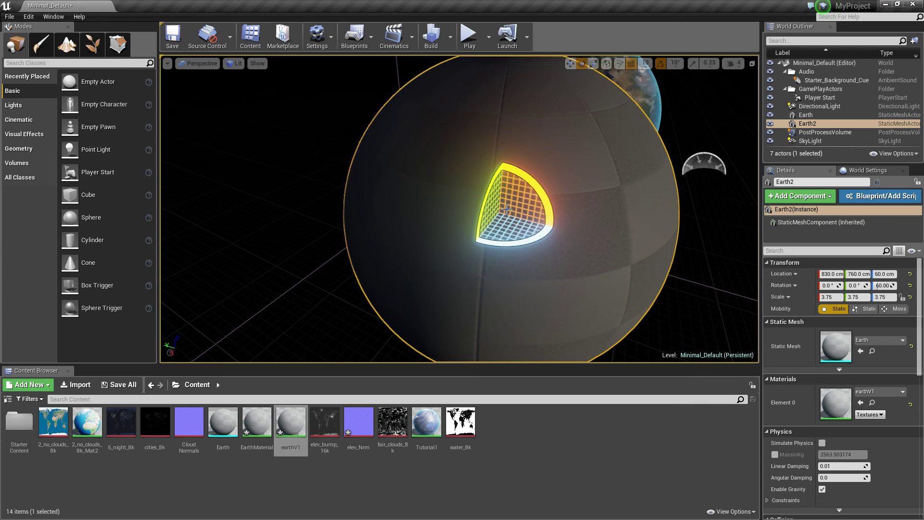
left_click(701, 288)
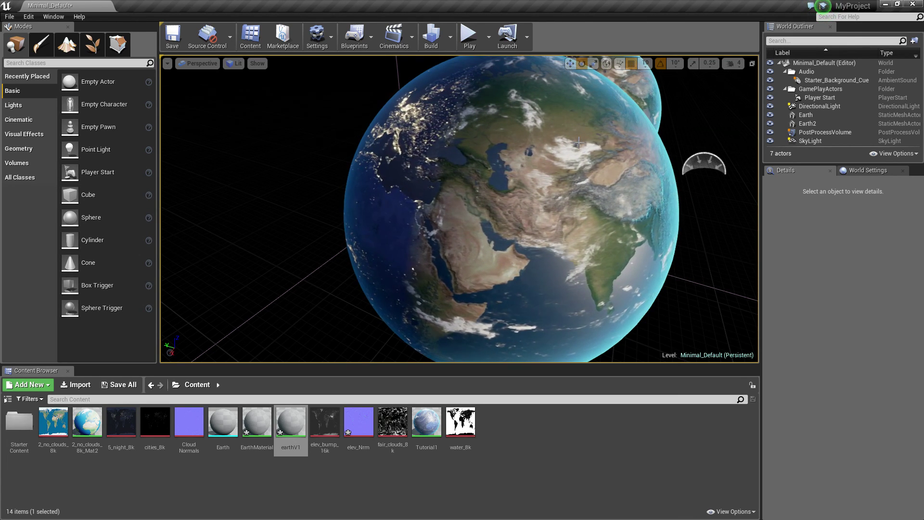
right_click_drag(579, 142, 610, 191)
left_click(610, 191)
left_click(498, 143)
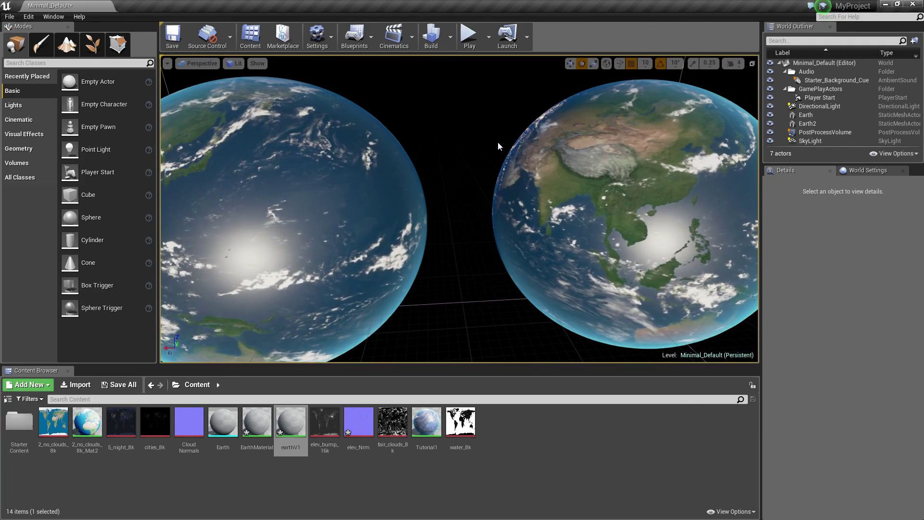
mouse_move(437, 180)
right_mouse_down()
mouse_move(496, 156)
mouse_move(448, 188)
mouse_move(427, 188)
right_mouse_up()
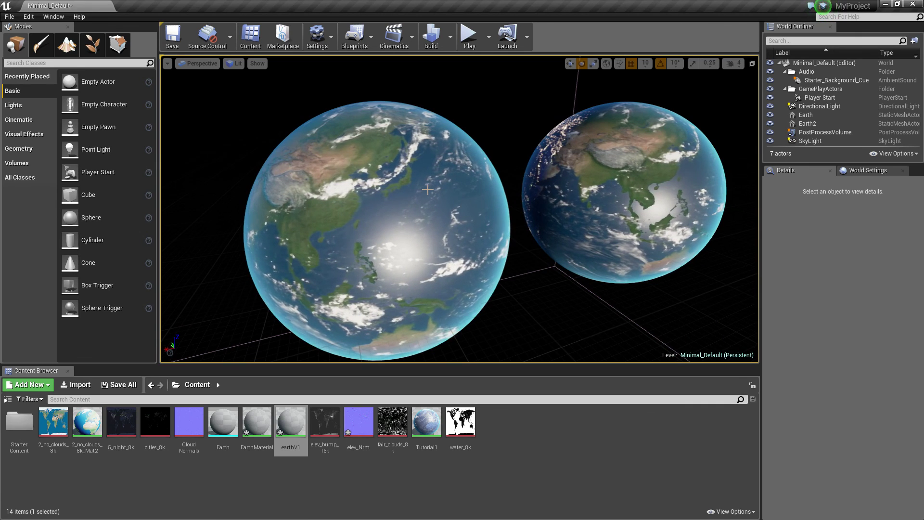